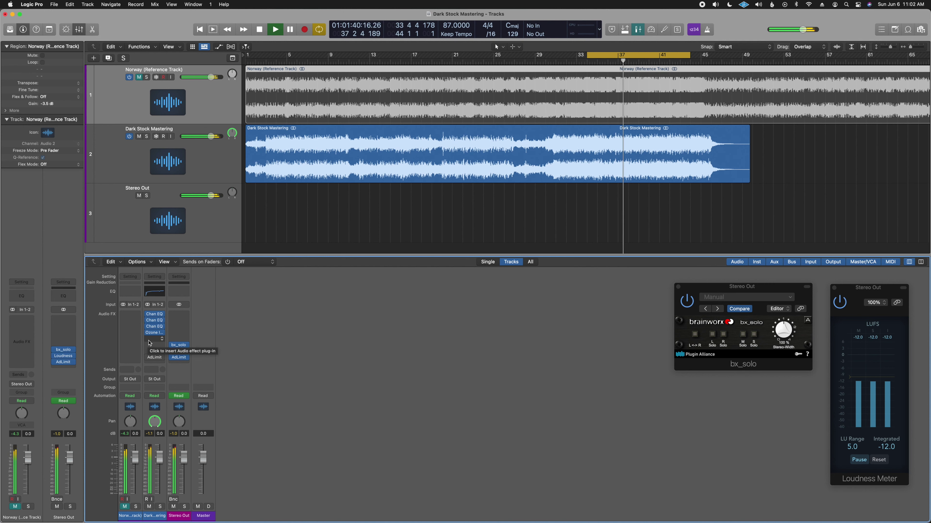
Toggle the bypass of the Dark Stock Mastering insert effects during playback to compare the sound, and stop playback.
{"action": "left_click", "coordinate": [148, 314], "text": "alt"}
{"action": "left_click_drag", "start_coordinate": [148, 314], "coordinate": [147, 341]}
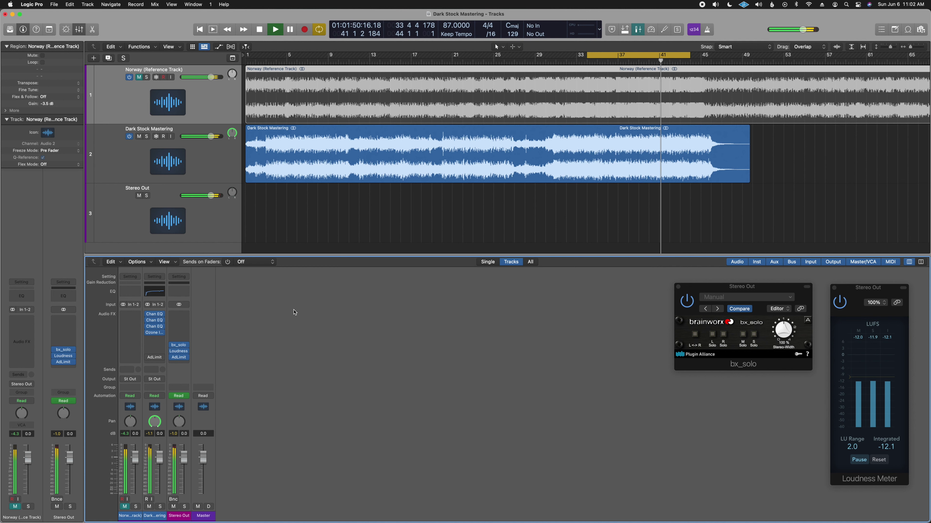
{"action": "key", "text": "space"}
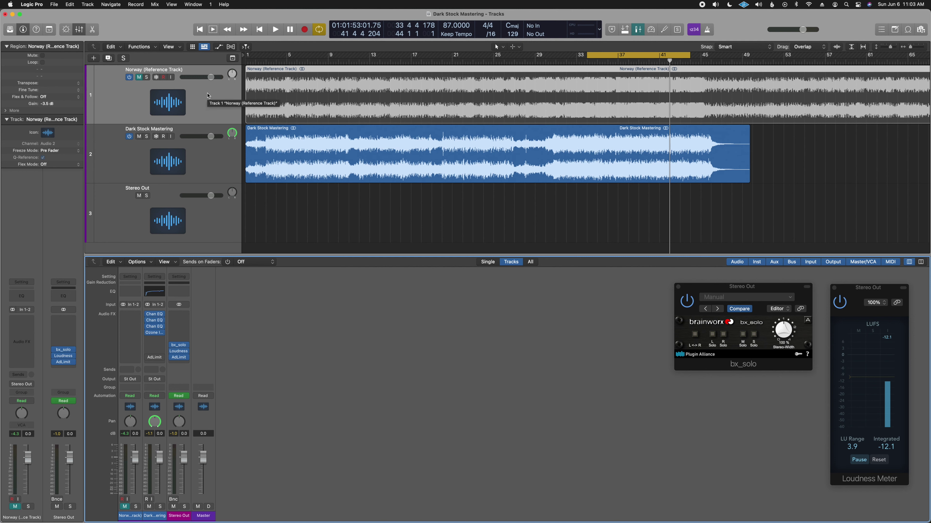
Mute the Master channel and run the soloed Norway reference track to check its level on the Loudness Meter.
{"action": "left_click", "coordinate": [198, 506]}
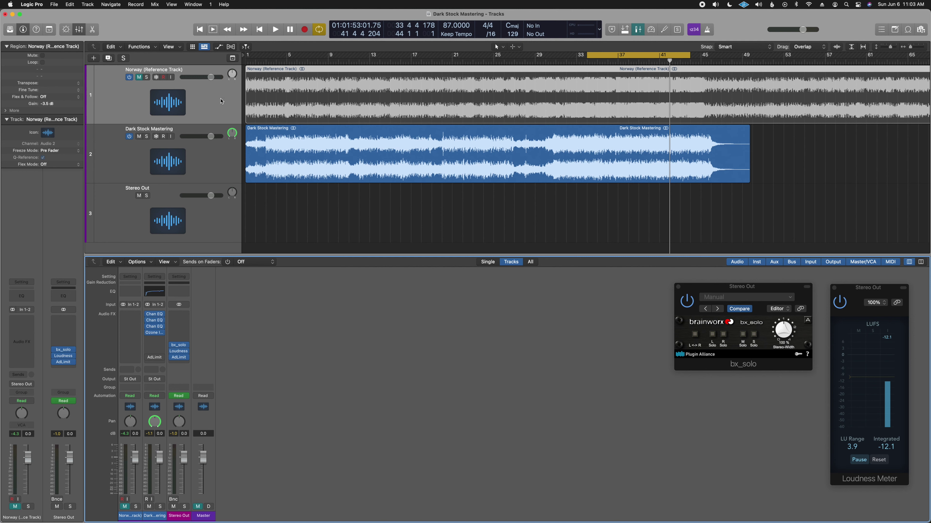
{"action": "left_click", "coordinate": [146, 77]}
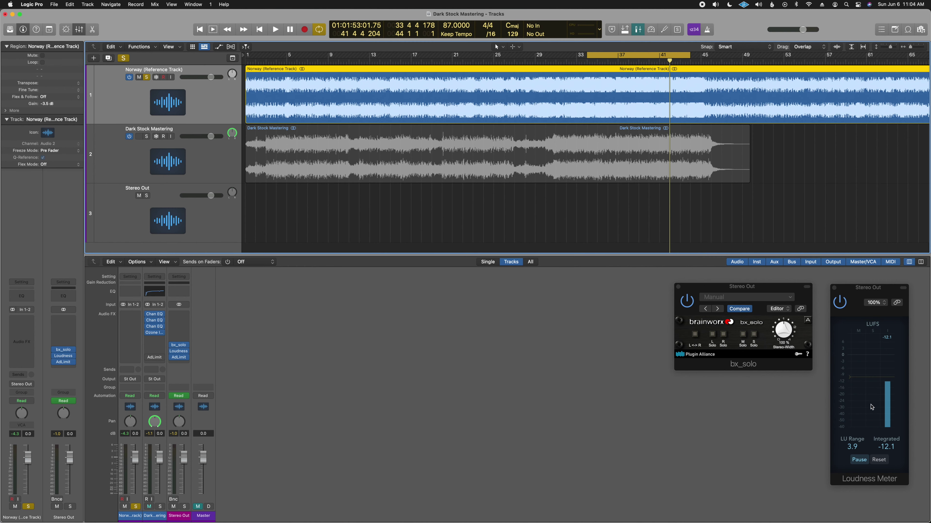
{"action": "key", "text": "space"}
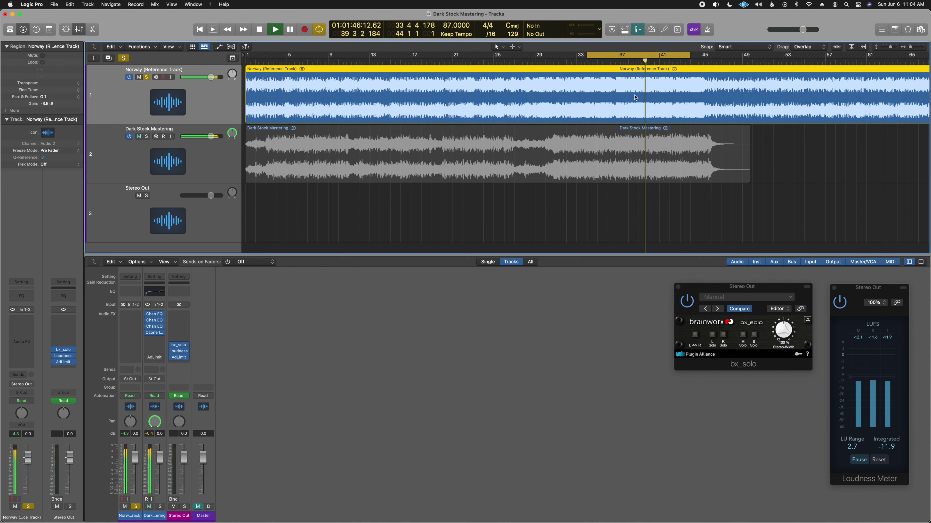
{"action": "key", "text": "space"}
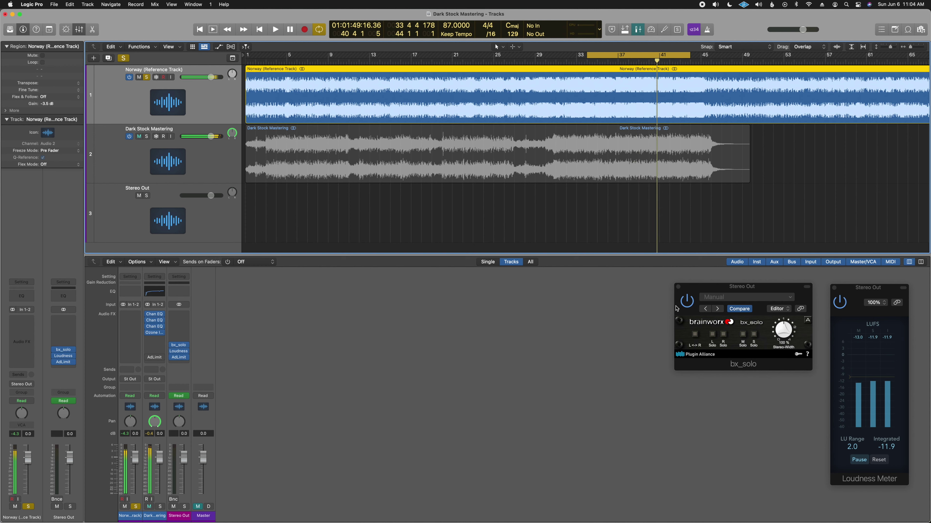
Unsolo the reference track to meter Dark Stock Mastering's loudness, and solo the reference track again.
{"action": "left_click", "coordinate": [148, 78]}
{"action": "key", "text": "space"}
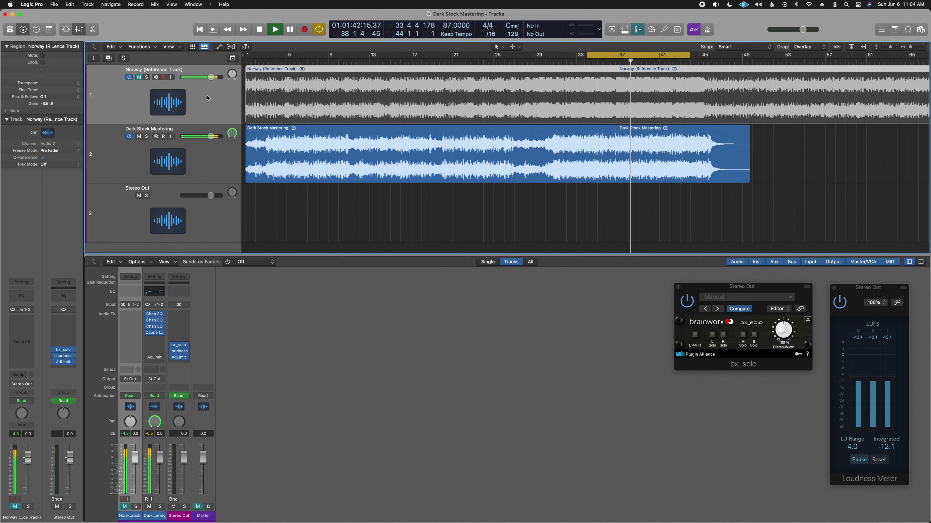
{"action": "key", "text": "s"}
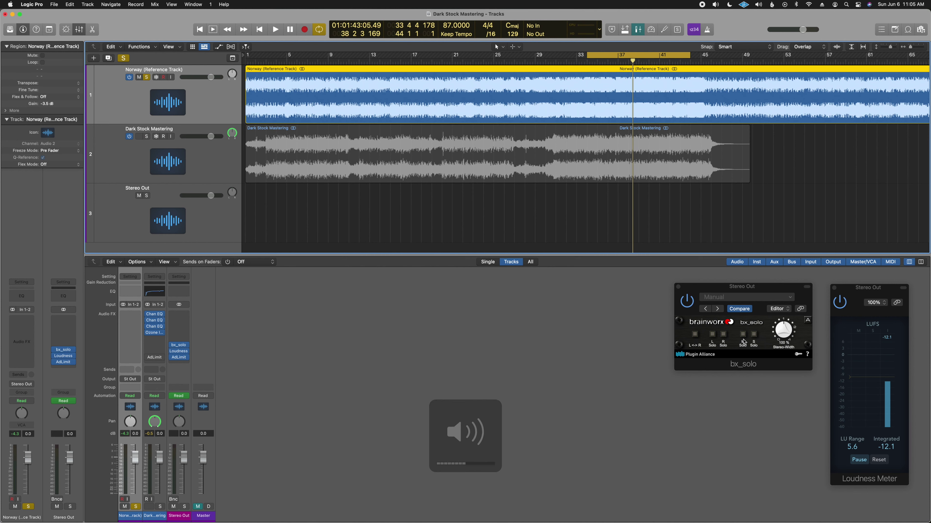
Solo the mid signal in the Stereo Out's bx_solo and play the soloed reference track.
{"action": "left_click", "coordinate": [742, 335]}
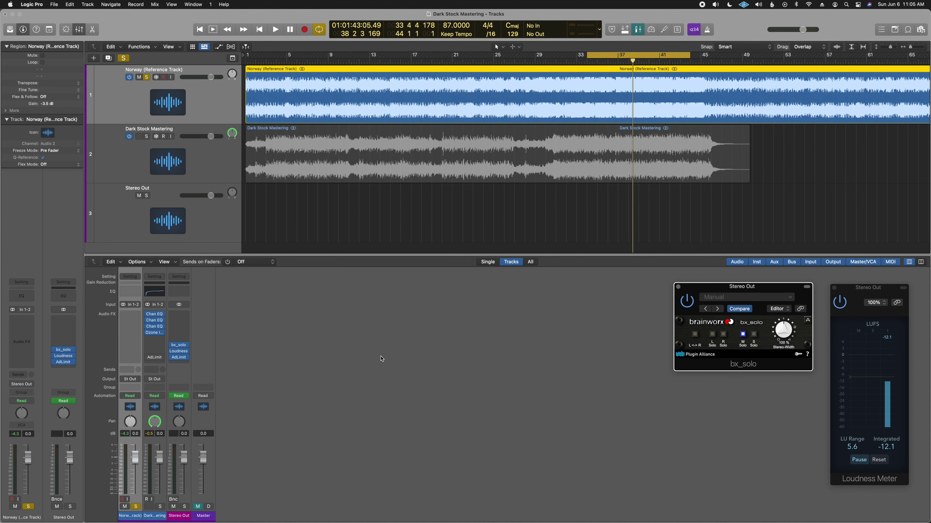
{"action": "key", "text": "space"}
{"action": "left_click", "coordinate": [340, 391]}
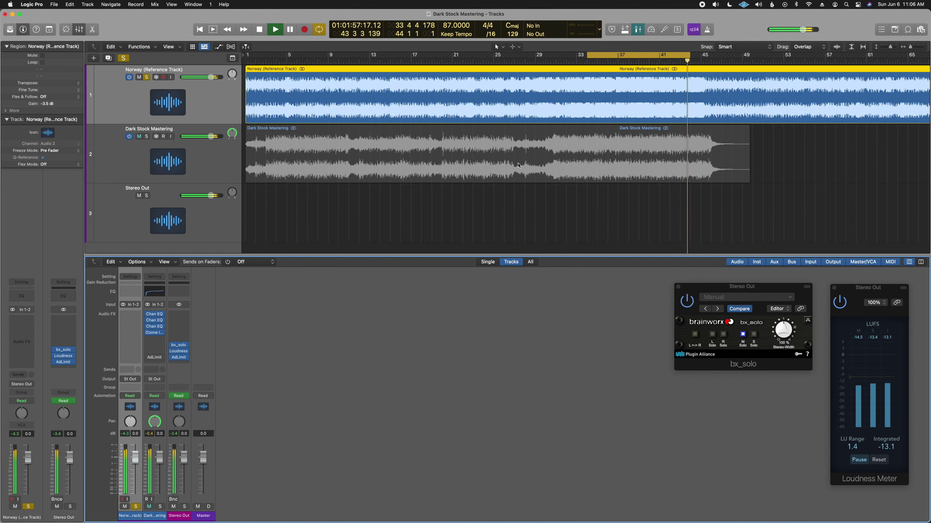
Bypass the Dark Stock Mastering EQ and Ozone inserts and switch the reference track's solo during playback to compare the two tracks.
{"action": "left_click", "coordinate": [148, 314]}
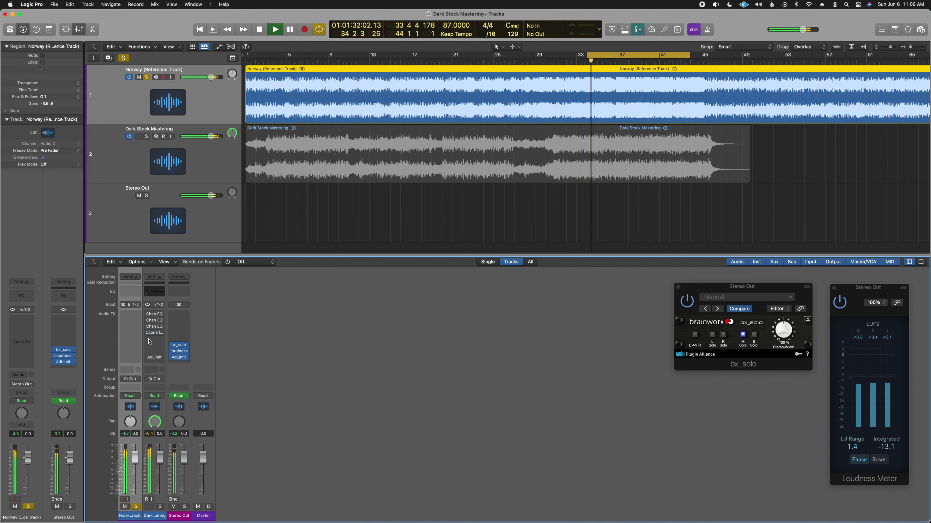
{"action": "left_click", "coordinate": [147, 78]}
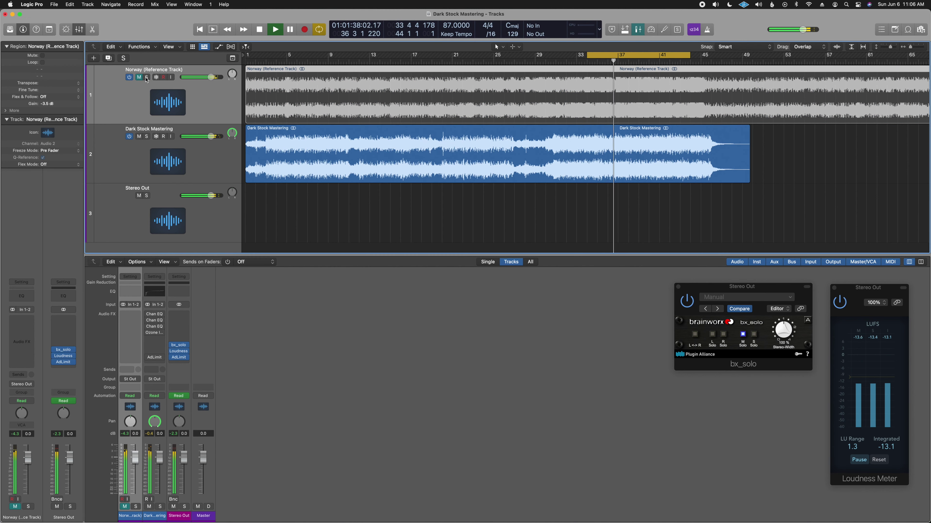
{"action": "left_click", "coordinate": [146, 78]}
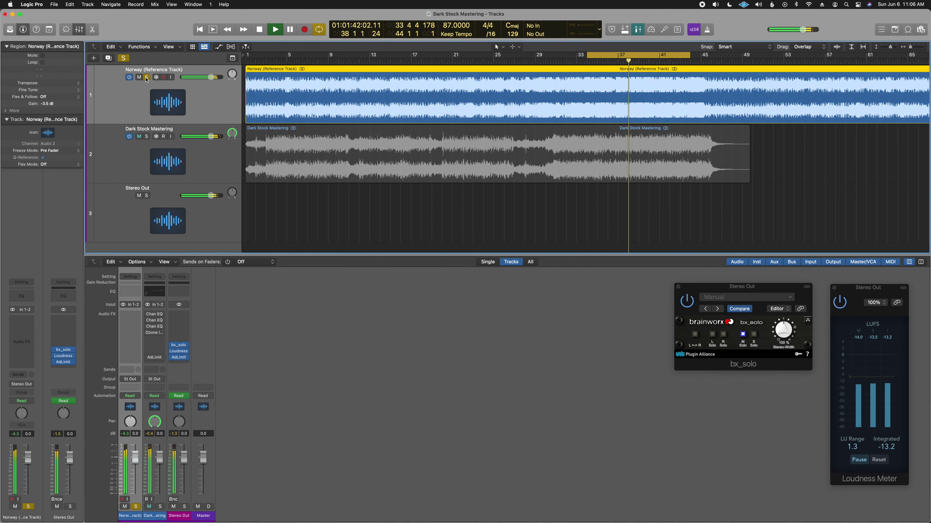
{"action": "left_click", "coordinate": [147, 77]}
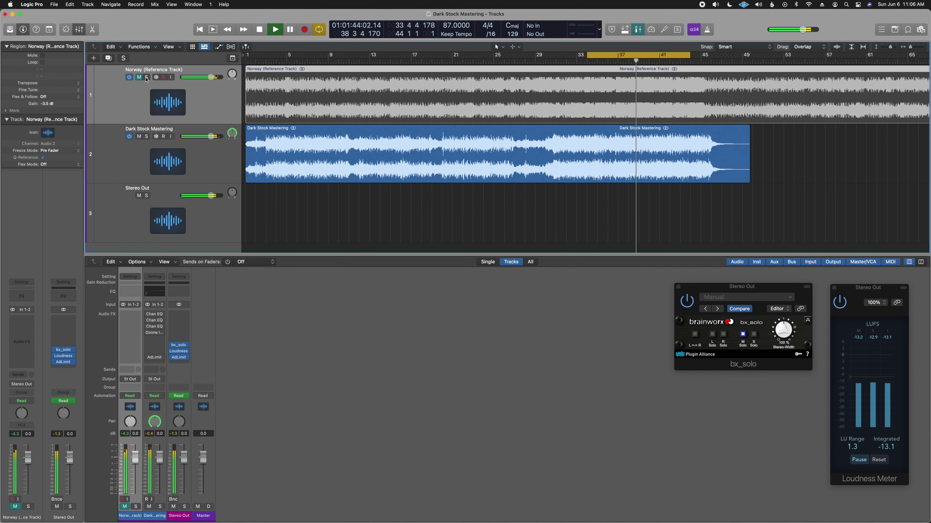
{"action": "key", "text": "space"}
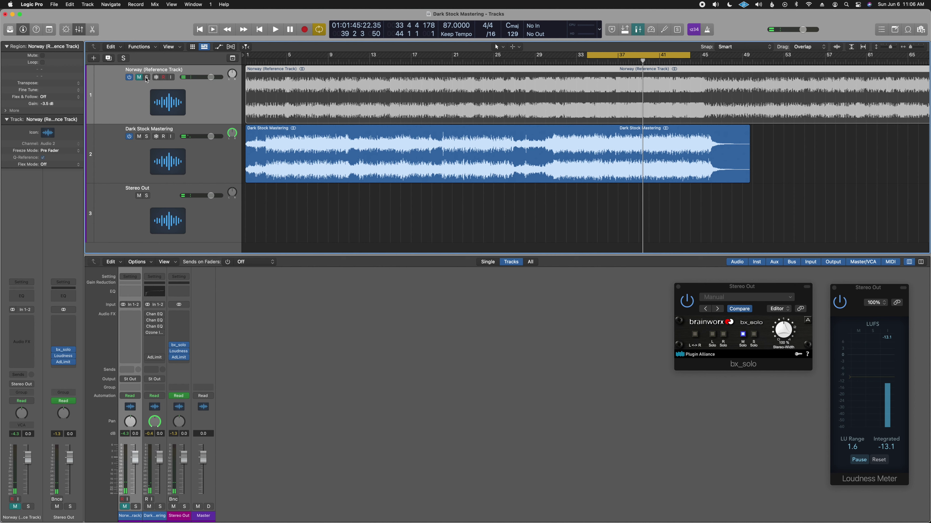
Open and enable the first Channel EQ on Dark Stock Mastering, and turn off the mid solo in bx_solo.
{"action": "left_click", "coordinate": [154, 315]}
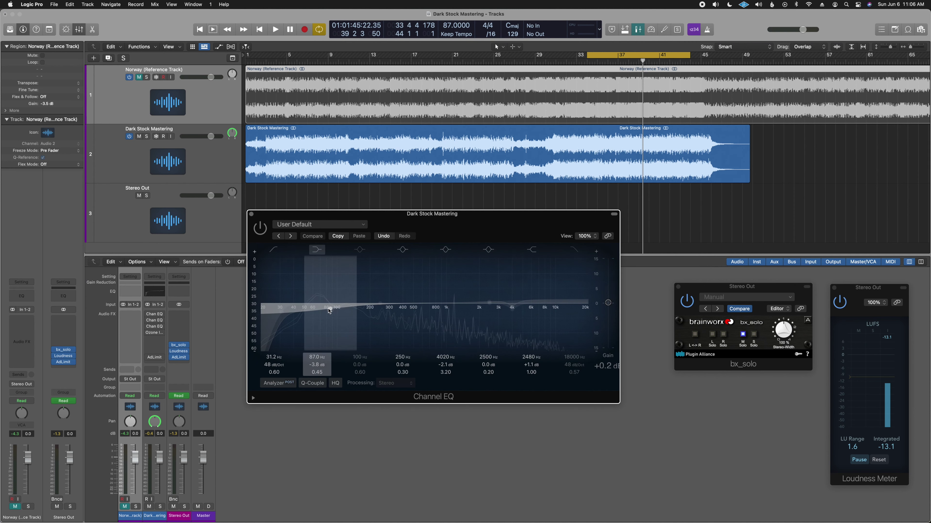
{"action": "left_click", "coordinate": [260, 227]}
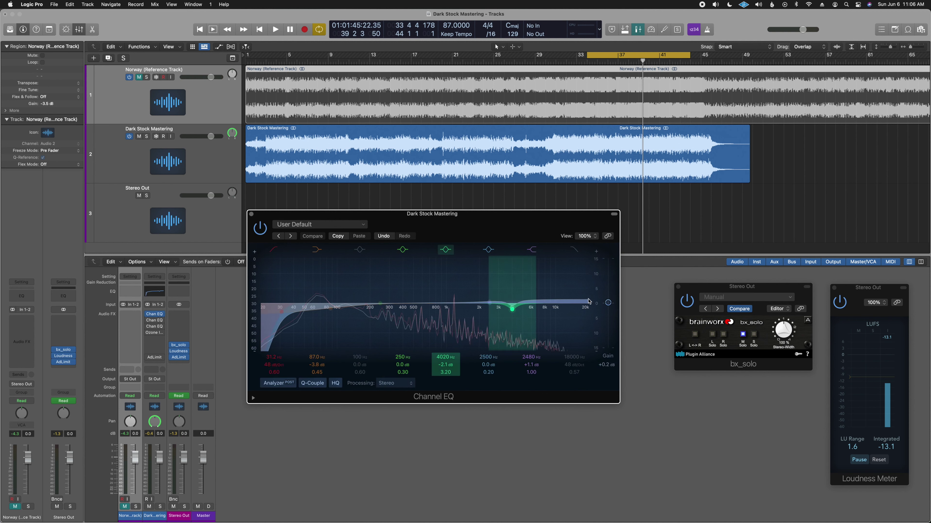
{"action": "left_click_drag", "start_coordinate": [451, 224], "coordinate": [466, 225]}
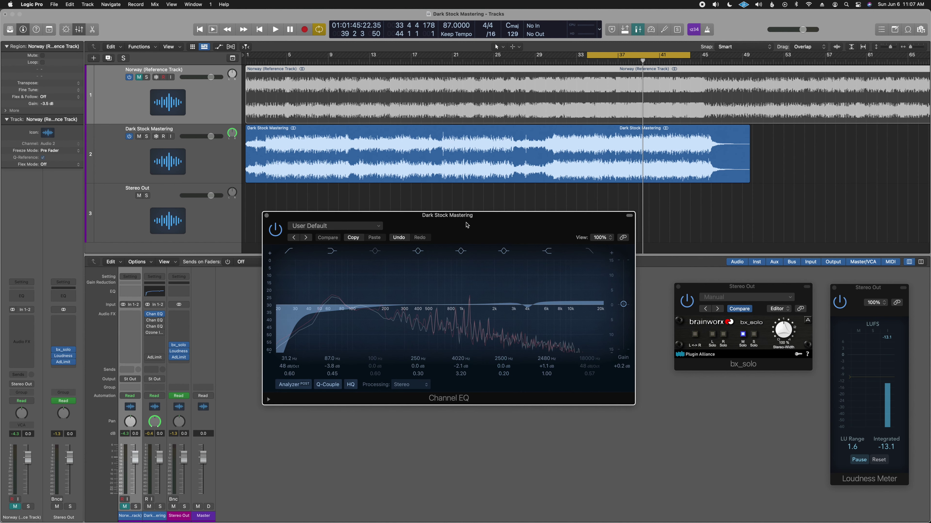
{"action": "left_click", "coordinate": [744, 336]}
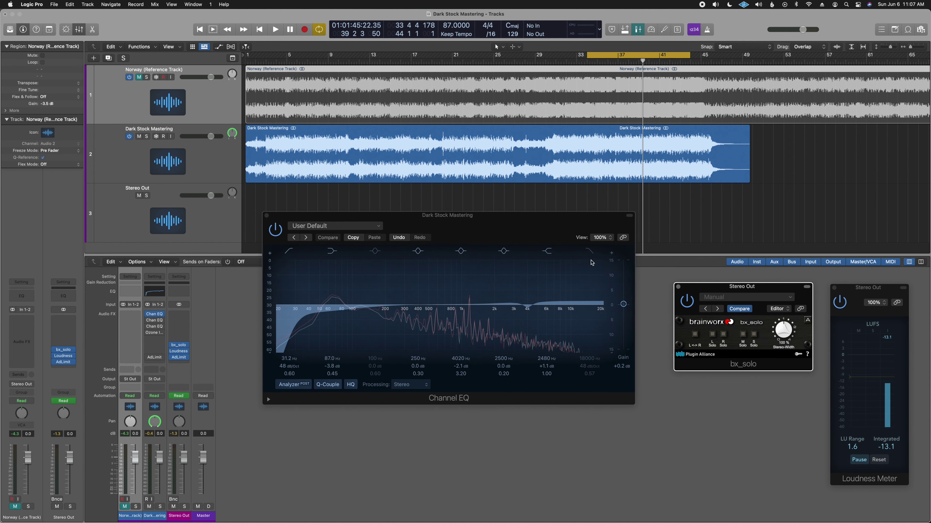
Compare the first Channel EQ on and off during playback, leaving it enabled, and close its window.
{"action": "left_click", "coordinate": [270, 237]}
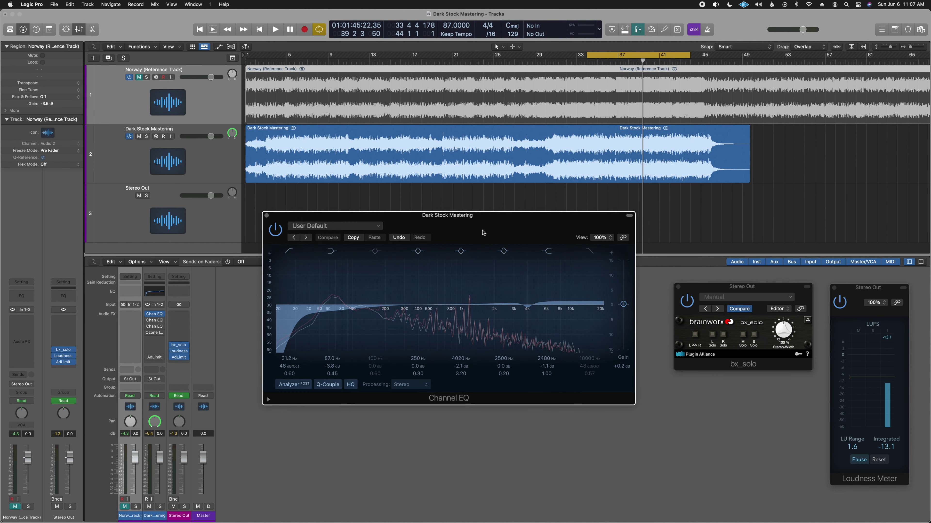
{"action": "left_click", "coordinate": [274, 231]}
{"action": "key", "text": "space"}
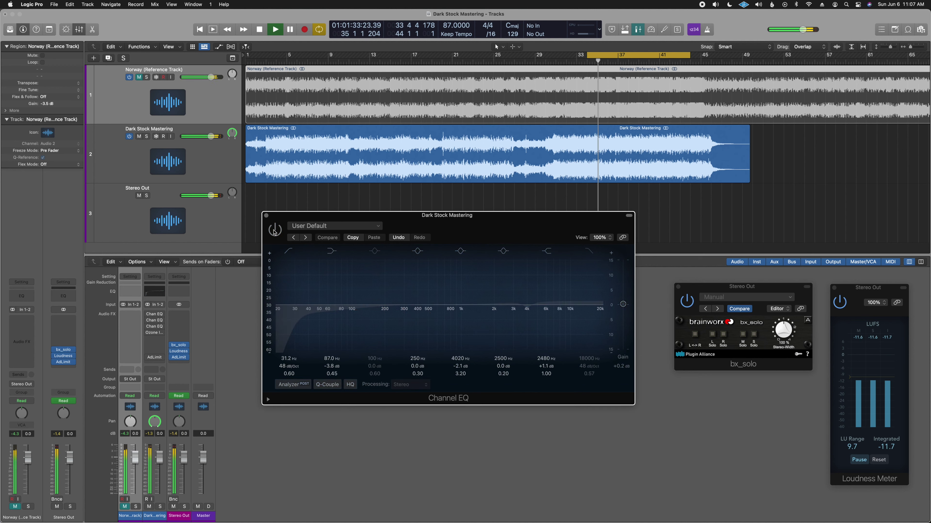
{"action": "left_click", "coordinate": [274, 230]}
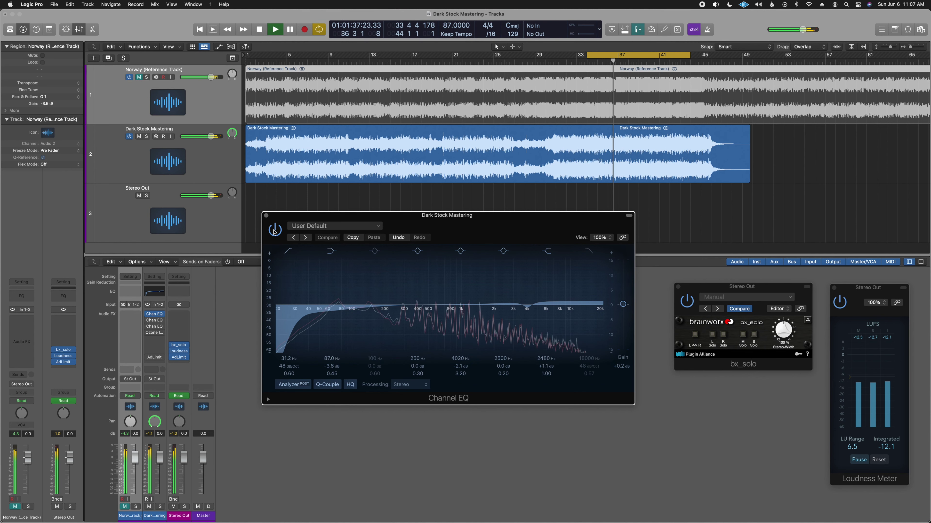
{"action": "left_click", "coordinate": [274, 230]}
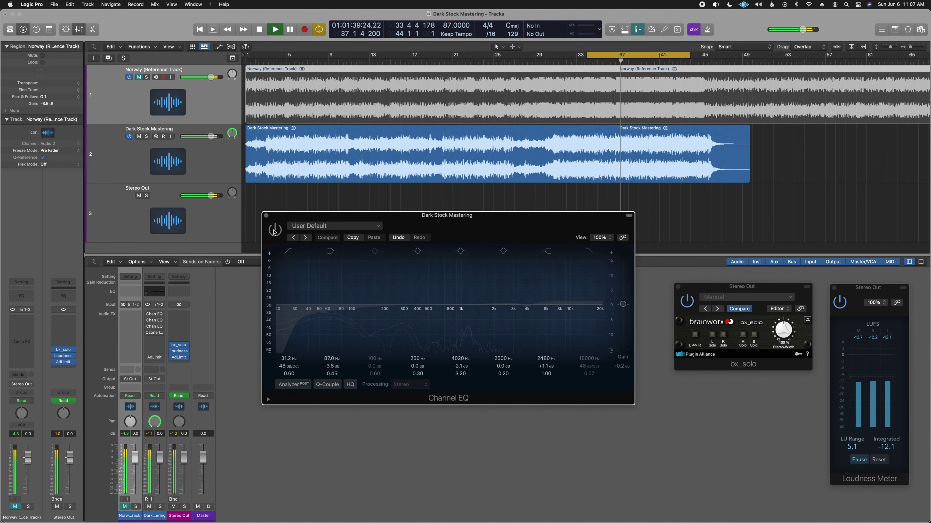
{"action": "left_click", "coordinate": [275, 231]}
{"action": "left_click", "coordinate": [266, 216]}
Open and enable the second Channel EQ on Dark Stock Mastering, and solo the side signal in bx_solo.
{"action": "left_click", "coordinate": [155, 321]}
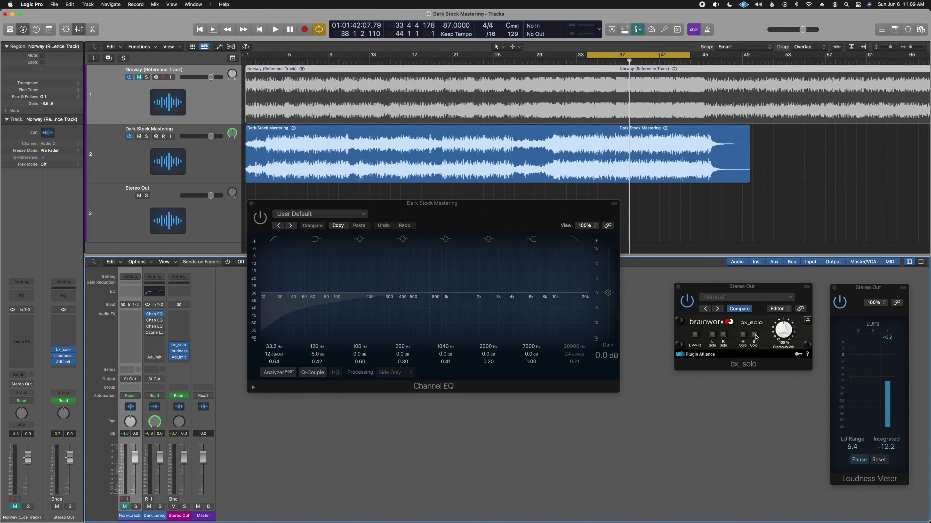
{"action": "left_click", "coordinate": [265, 223]}
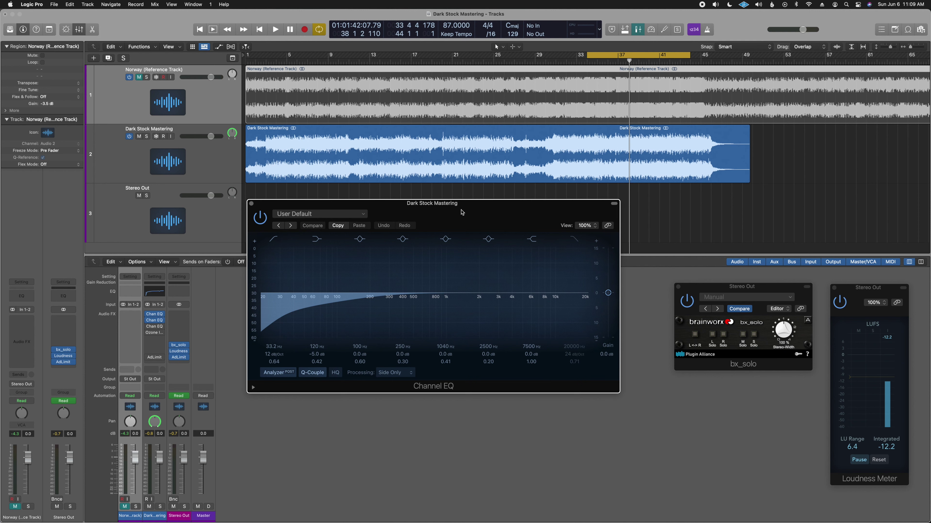
{"action": "left_click", "coordinate": [754, 335]}
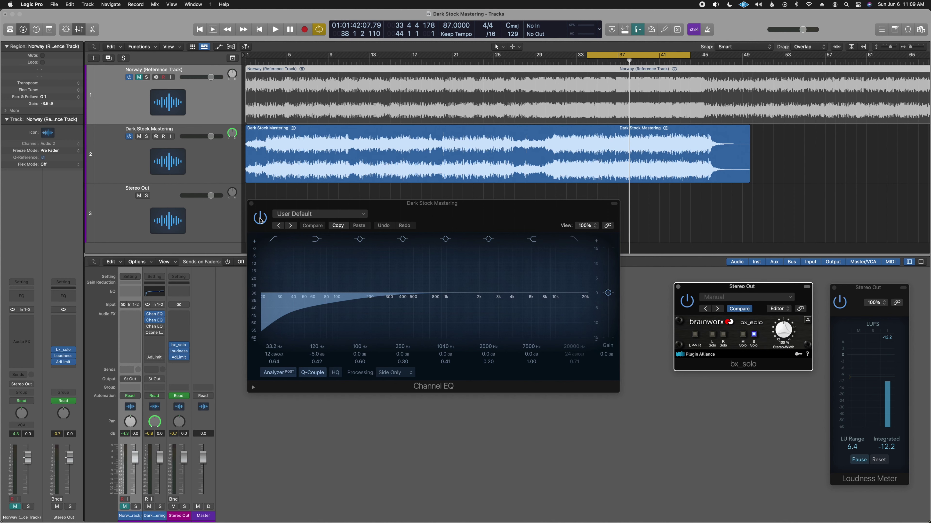
Compare the side-only Channel EQ on and off while playing the soloed side signal.
{"action": "key", "text": "space"}
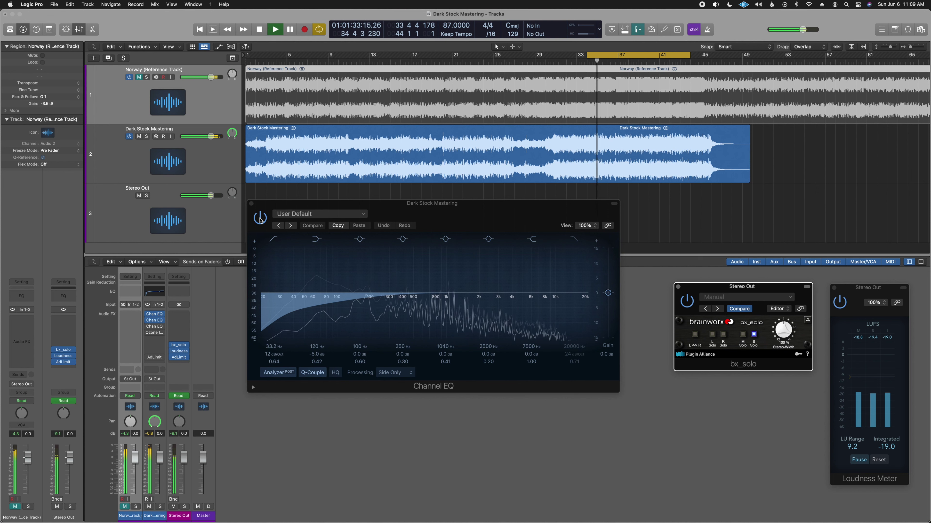
{"action": "left_click", "coordinate": [260, 218]}
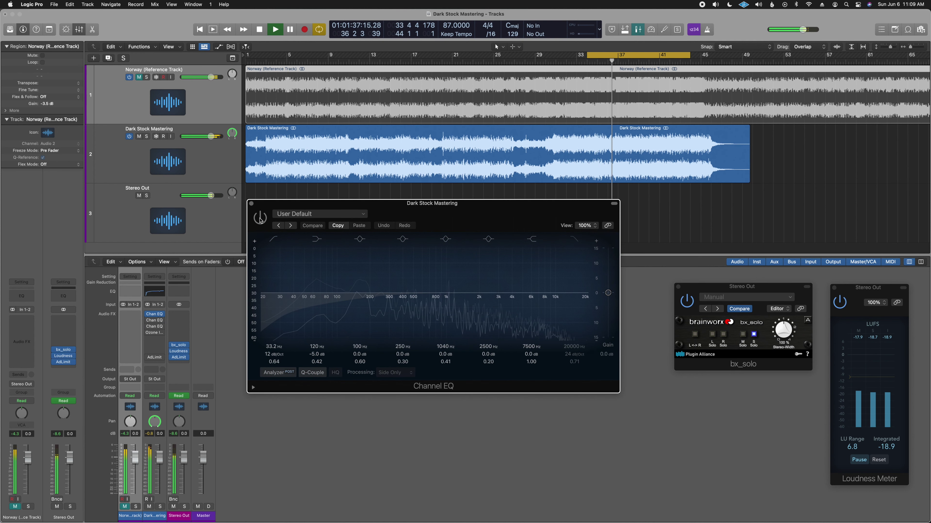
{"action": "left_click", "coordinate": [260, 218]}
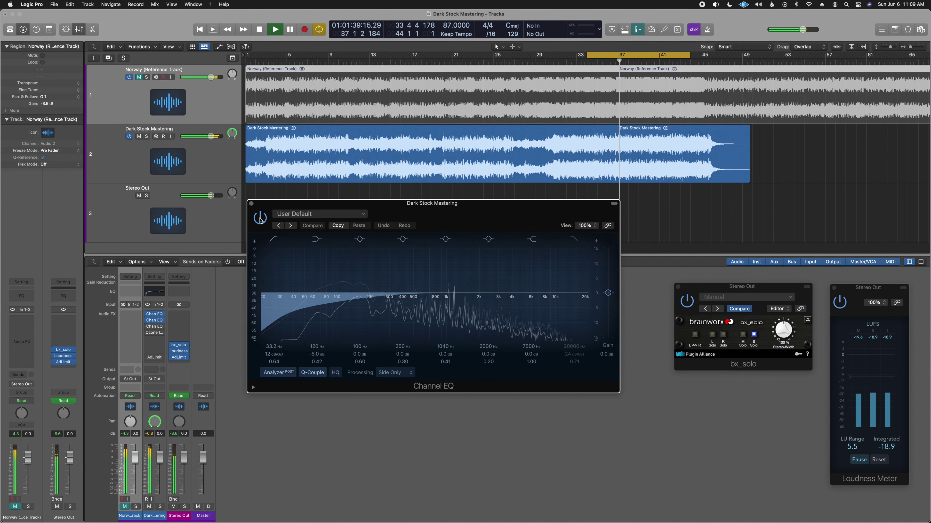
{"action": "key", "text": "space"}
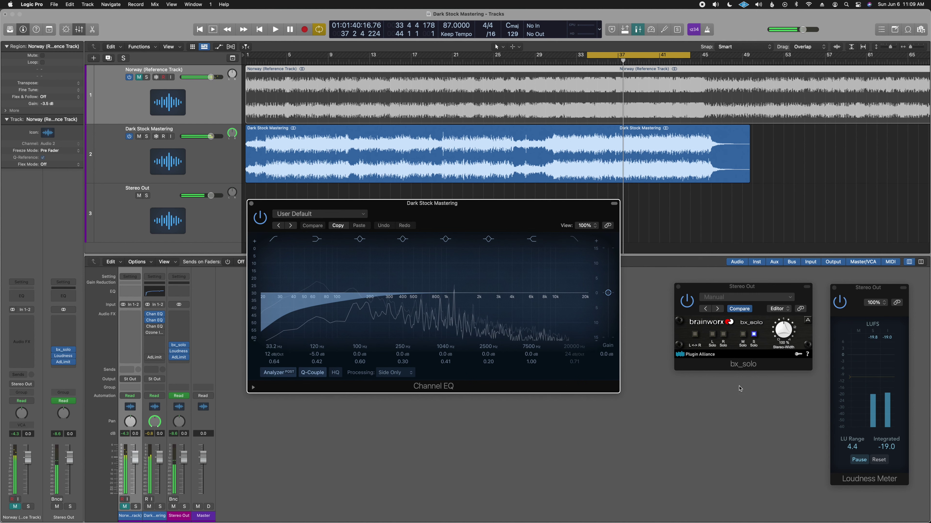
Turn off the side solo in bx_solo and compare the side-only Channel EQ on and off over the full mix.
{"action": "left_click", "coordinate": [754, 333]}
{"action": "left_click", "coordinate": [262, 220]}
{"action": "key", "text": "space"}
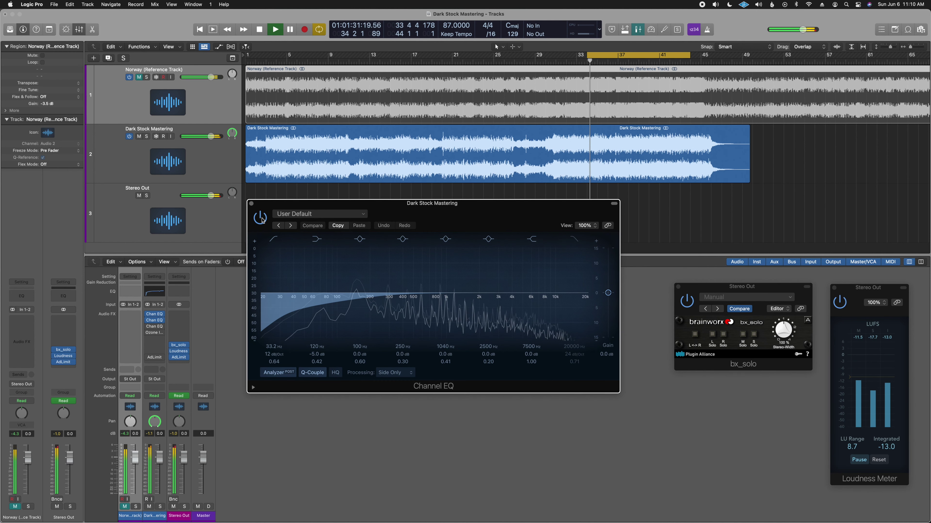
{"action": "left_click", "coordinate": [262, 220]}
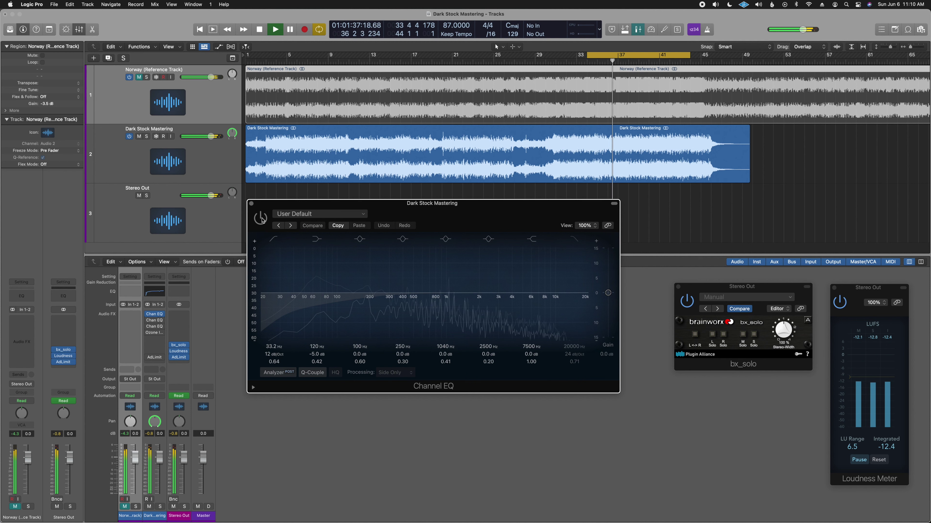
{"action": "left_click", "coordinate": [262, 220]}
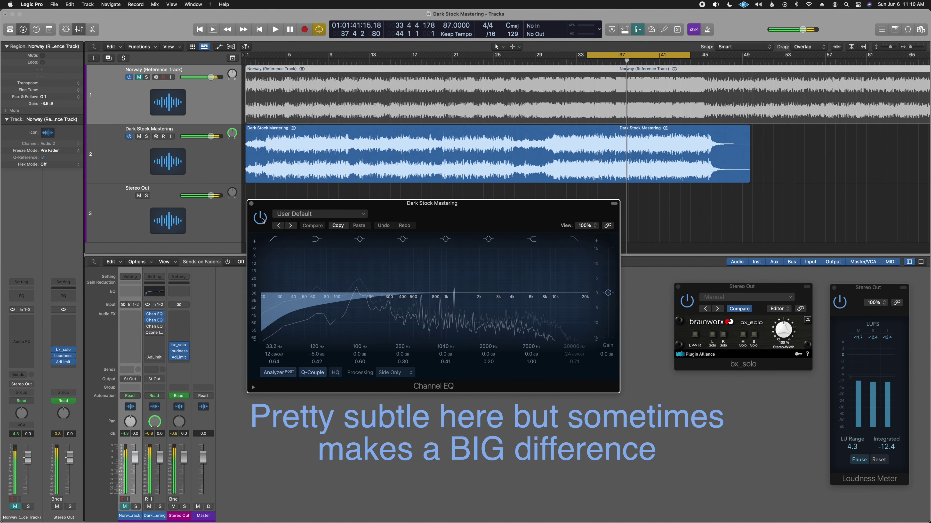
Open the third Channel EQ on Dark Stock Mastering to view its settings, and close its window.
{"action": "mouse_move", "coordinate": [154, 328]}
{"action": "left_click", "coordinate": [155, 328]}
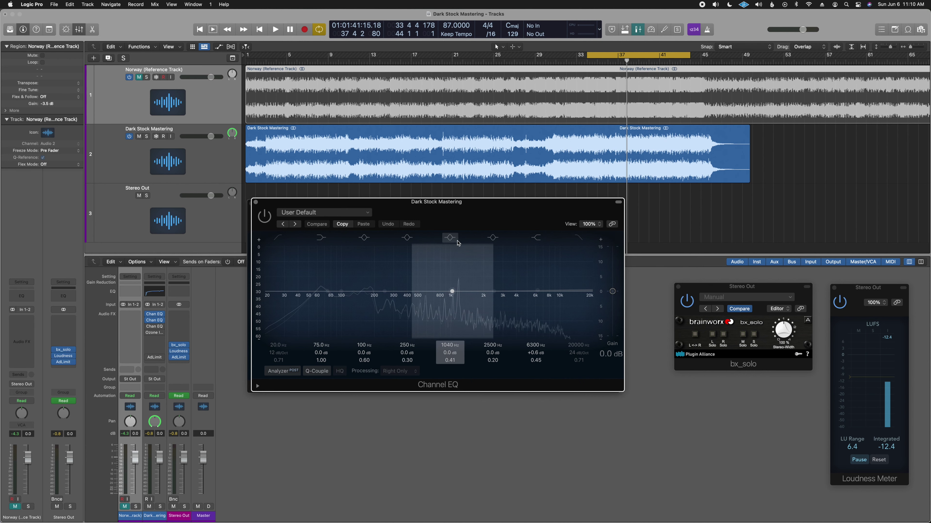
{"action": "key", "text": "super+w"}
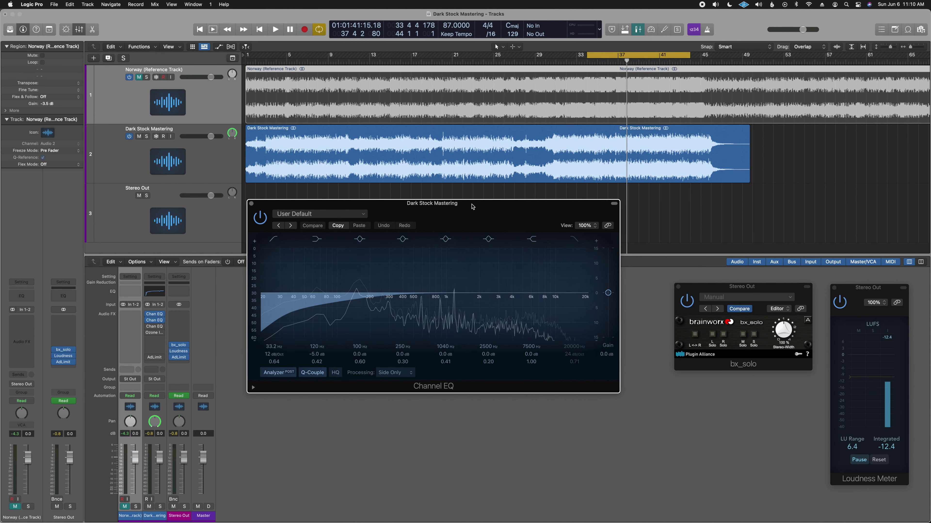
Close the Channel EQ window, open and enable Ozone Imager 2 on Dark Stock Mastering, and solo the Norway reference track.
{"action": "key", "text": "super+w"}
{"action": "mouse_move", "coordinate": [157, 334]}
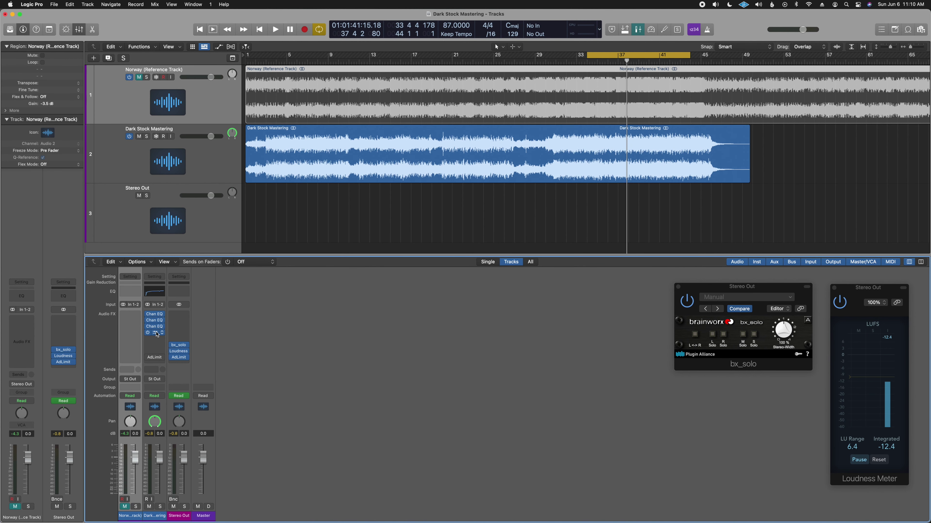
{"action": "left_click", "coordinate": [157, 333]}
{"action": "left_click_drag", "start_coordinate": [473, 209], "coordinate": [483, 209]}
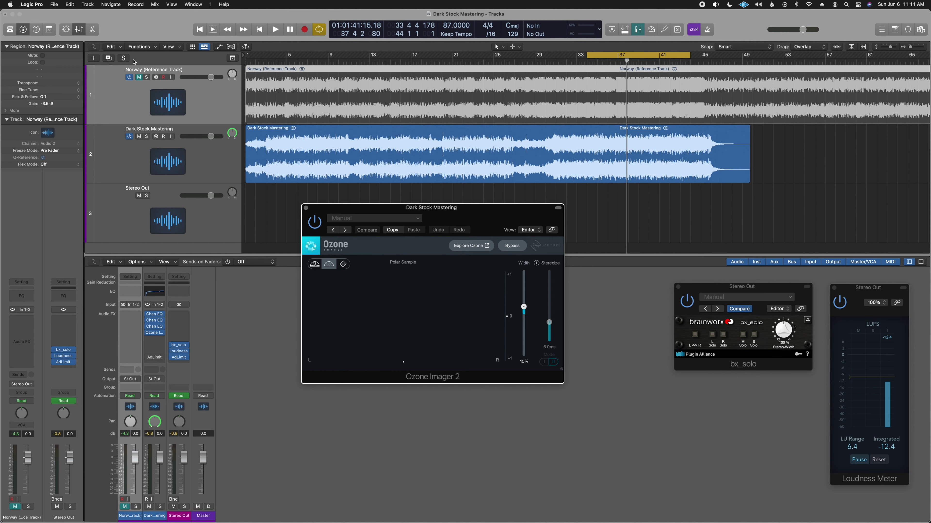
{"action": "left_click", "coordinate": [147, 78]}
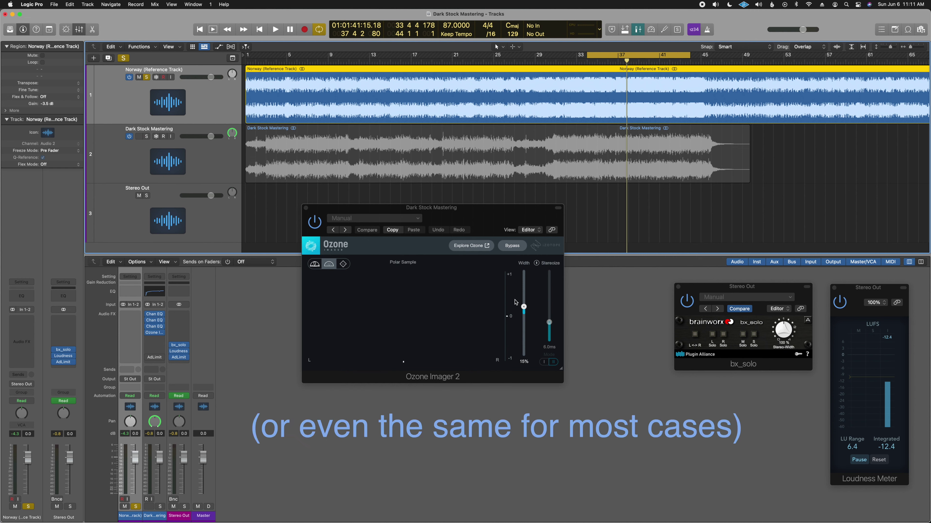
Try an Ozone Imager 2 width of -10% and undo the change.
{"action": "left_click_drag", "start_coordinate": [523, 307], "coordinate": [524, 319]}
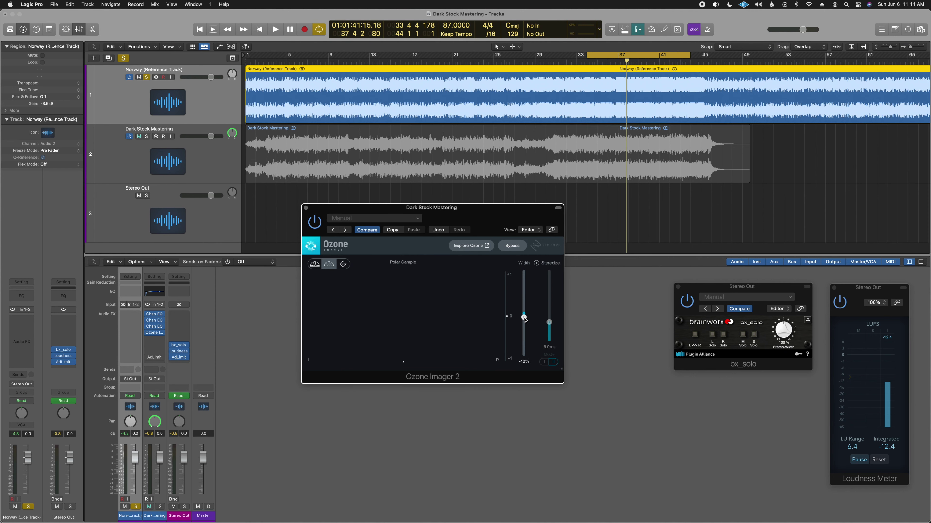
{"action": "left_click", "coordinate": [440, 229]}
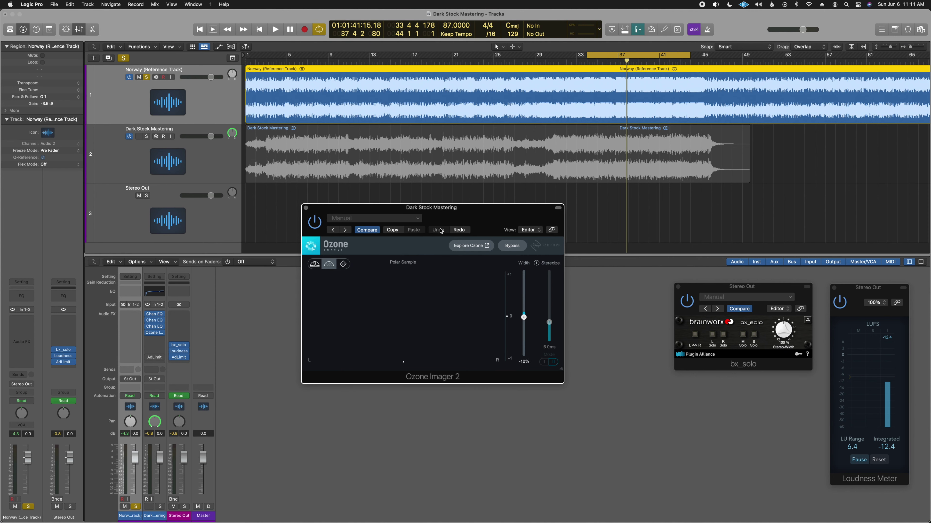
Play the soloed reference track and audition its mid and side signals alternately with bx_solo.
{"action": "key", "text": "space"}
{"action": "left_click", "coordinate": [742, 334]}
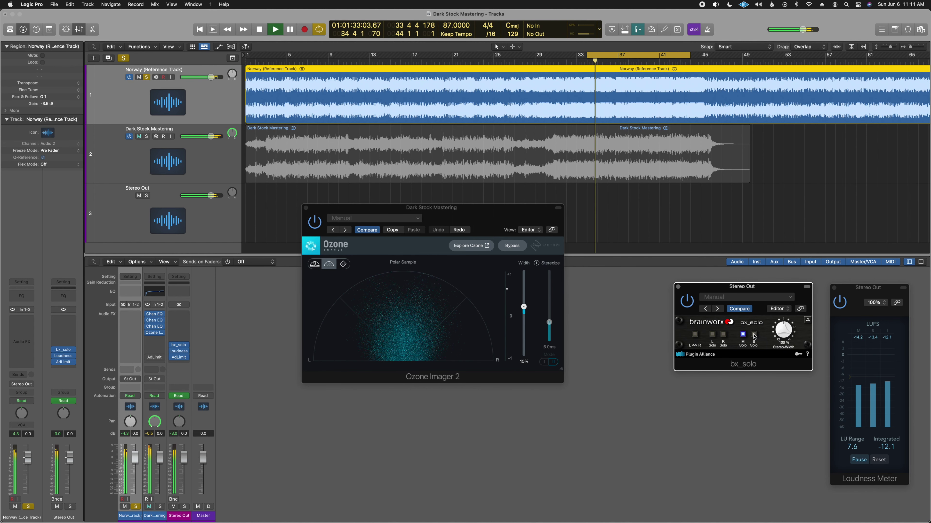
{"action": "left_click", "coordinate": [754, 334]}
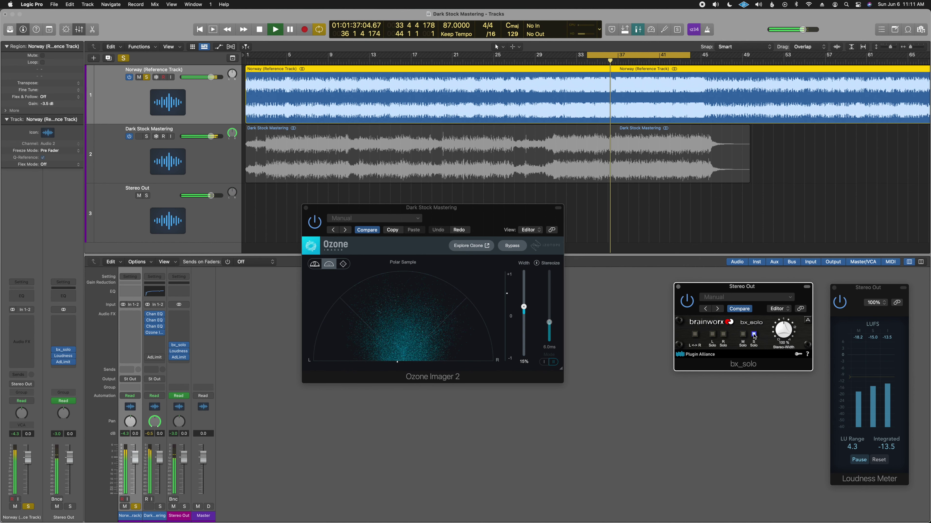
{"action": "left_click", "coordinate": [743, 334]}
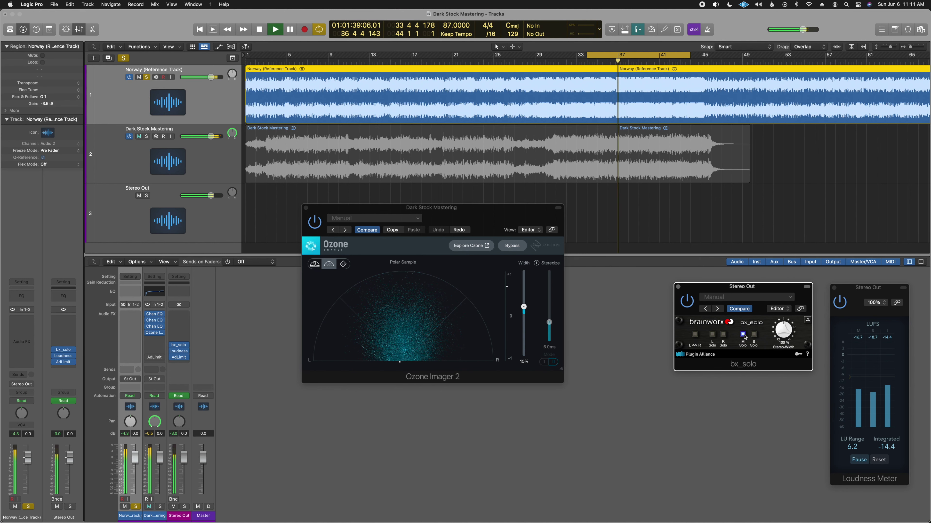
{"action": "key", "text": "space"}
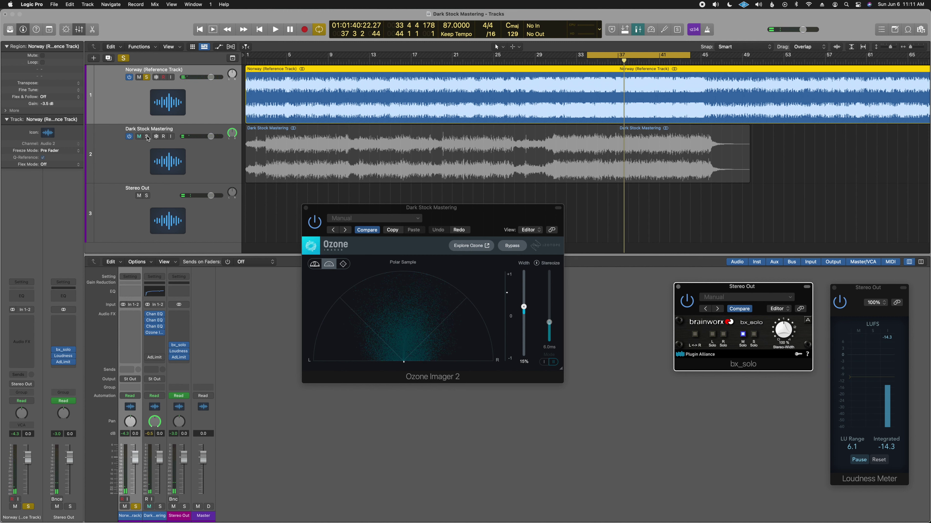
Mute the reference track and play Dark Stock Mastering, auditioning its mid and side signals with bx_solo before returning to the full mix.
{"action": "left_click", "coordinate": [139, 77]}
{"action": "key", "text": "space"}
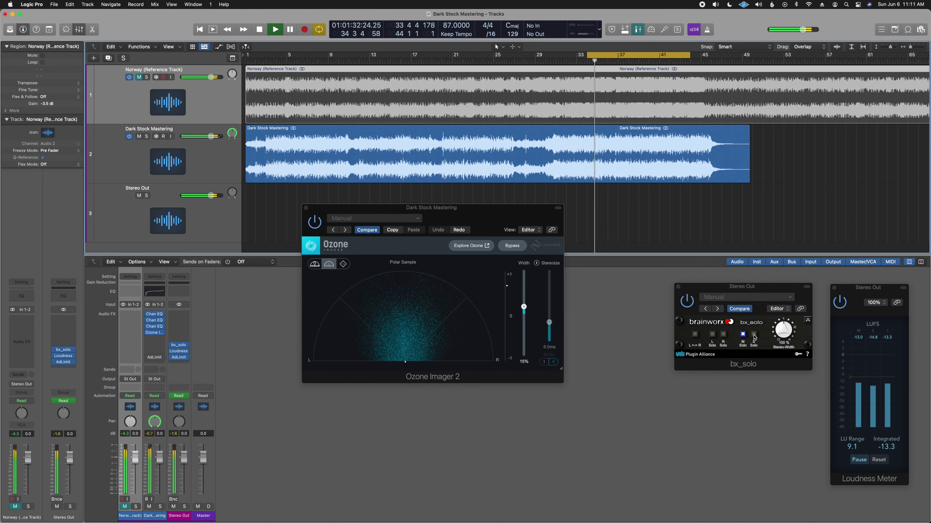
{"action": "left_click", "coordinate": [754, 335]}
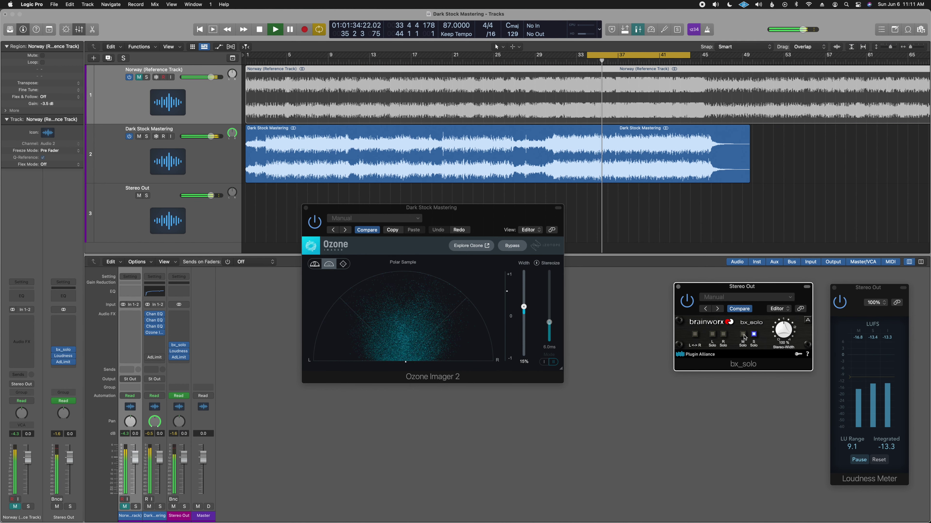
{"action": "left_click", "coordinate": [742, 335]}
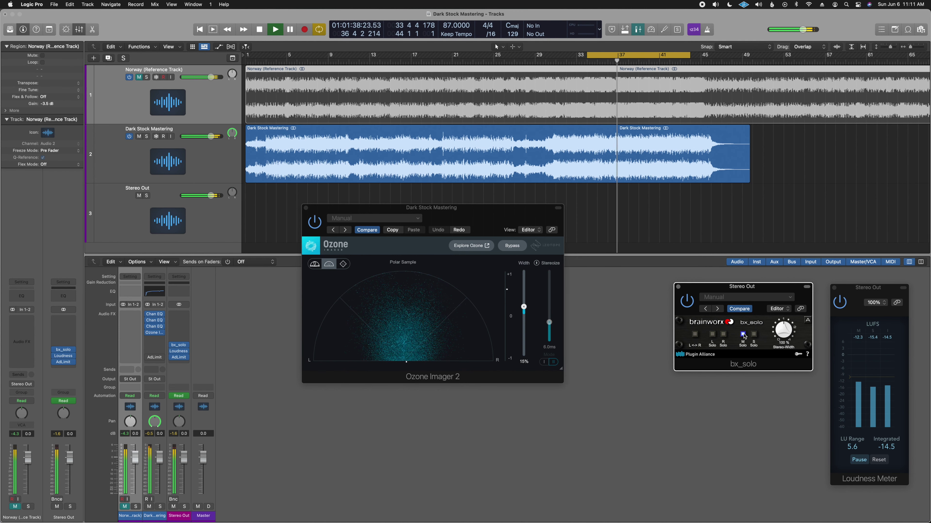
{"action": "left_click", "coordinate": [742, 334]}
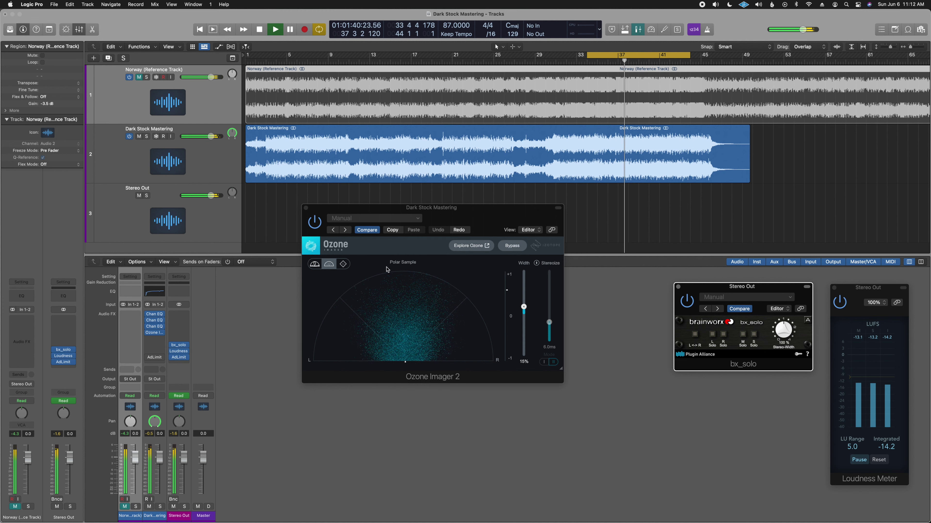
Compare Ozone Imager 2 on and off over the full mix, stop playback and close its window.
{"action": "left_click", "coordinate": [315, 222]}
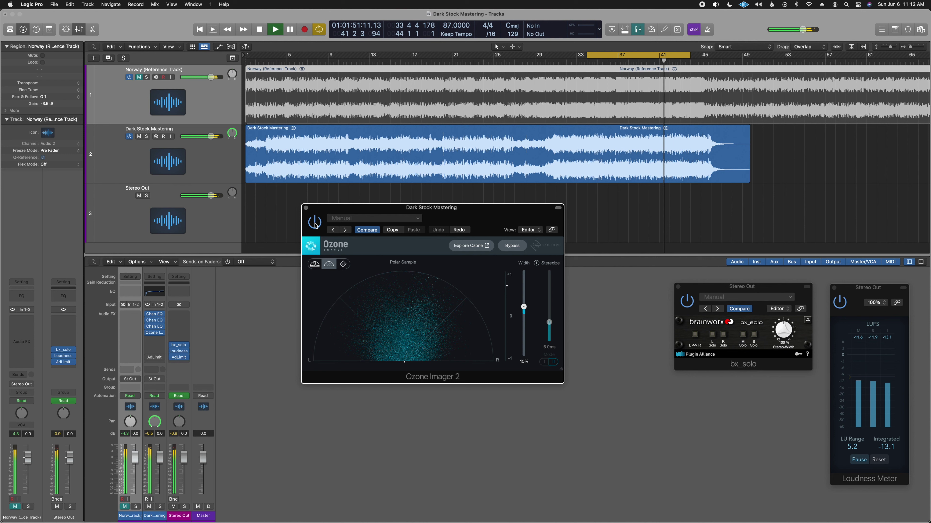
{"action": "key", "text": "space"}
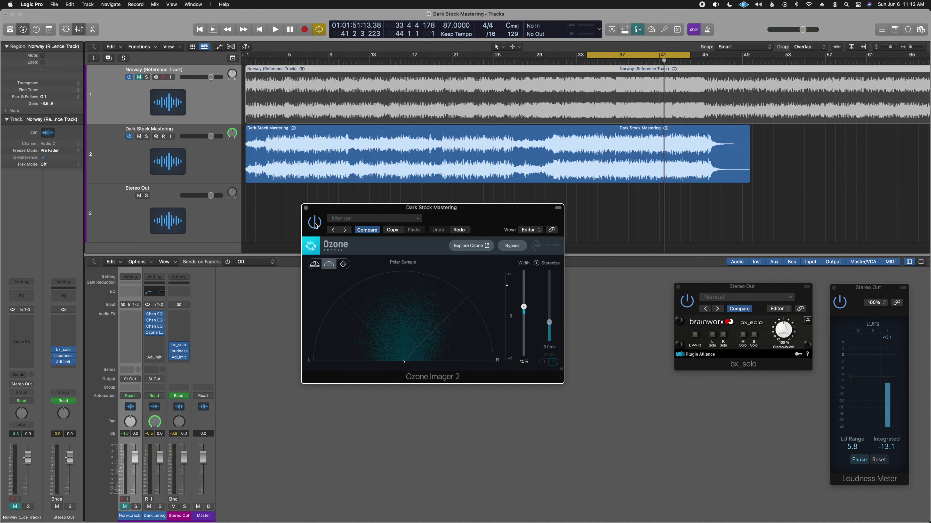
{"action": "left_click", "coordinate": [306, 208]}
Try a low-shelf boost of +2.2 dB at 88 Hz in the stereo Channel EQ on Dark Stock Mastering, undo it and close the window.
{"action": "mouse_move", "coordinate": [154, 318]}
{"action": "left_click", "coordinate": [155, 317]}
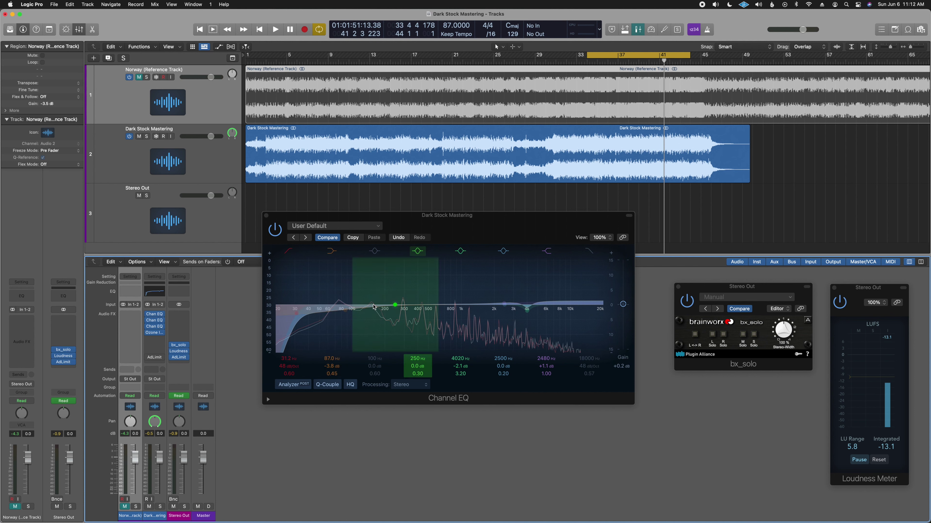
{"action": "left_click_drag", "start_coordinate": [347, 313], "coordinate": [346, 301]}
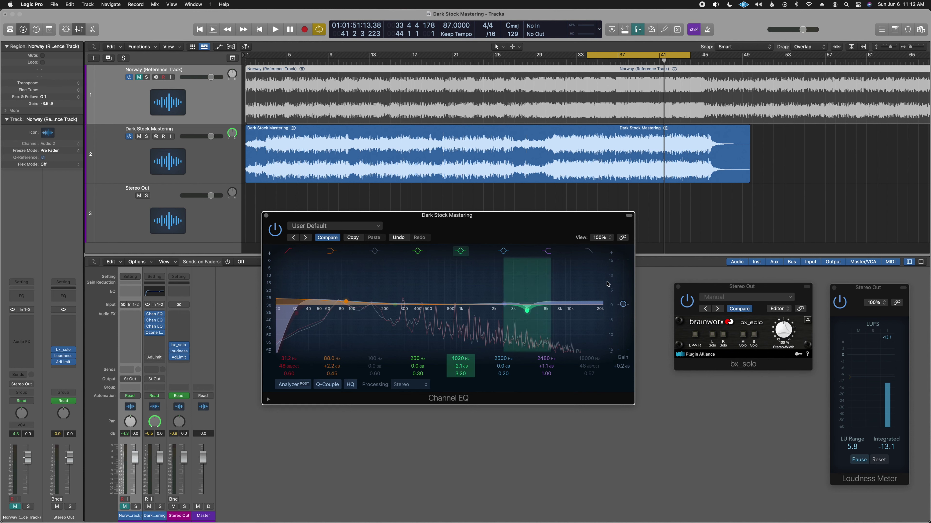
{"action": "left_click", "coordinate": [398, 239]}
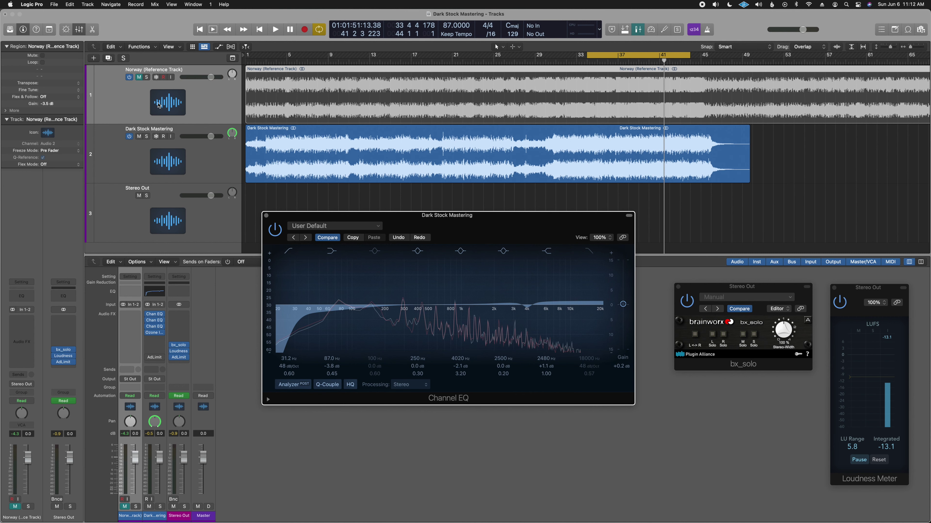
{"action": "key", "text": "super+w"}
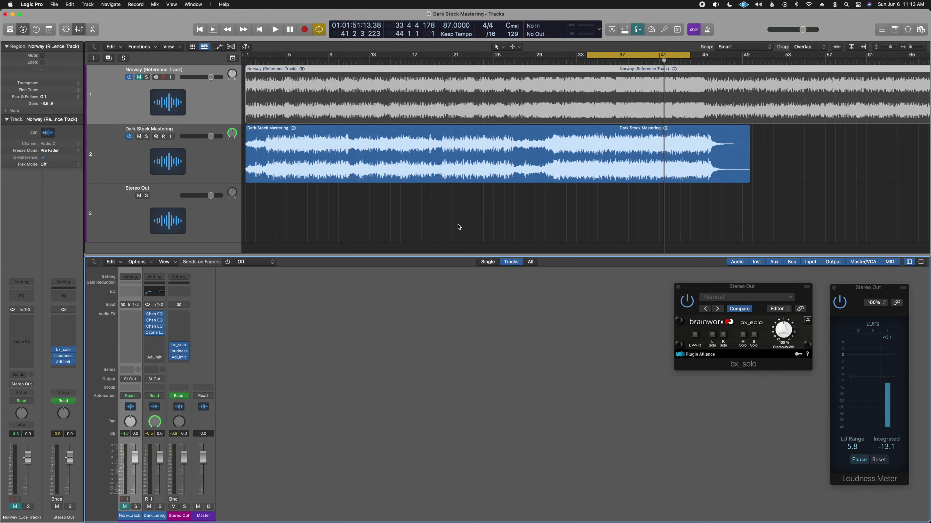
Insert a stereo Compressor below Ozone Imager 2 on Dark Stock Mastering and load the SSL Glue 1 preset.
{"action": "left_click", "coordinate": [166, 346]}
{"action": "mouse_move", "coordinate": [168, 389]}
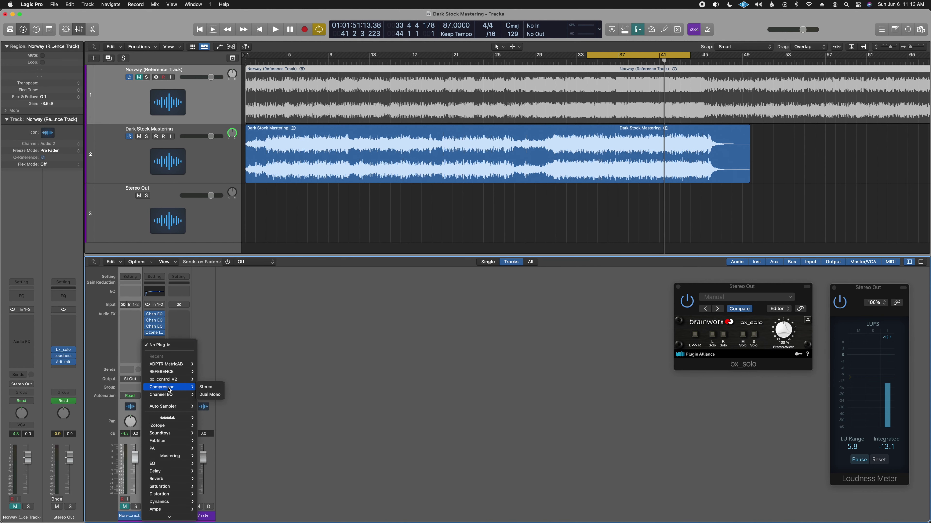
{"action": "left_click", "coordinate": [206, 388]}
{"action": "left_click_drag", "start_coordinate": [501, 116], "coordinate": [494, 130]}
{"action": "left_click", "coordinate": [361, 130]}
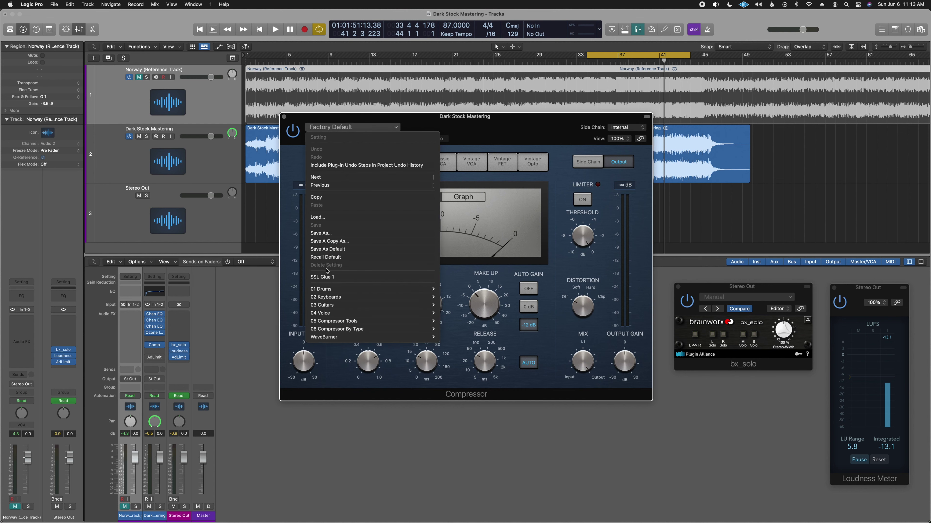
{"action": "left_click", "coordinate": [323, 277]}
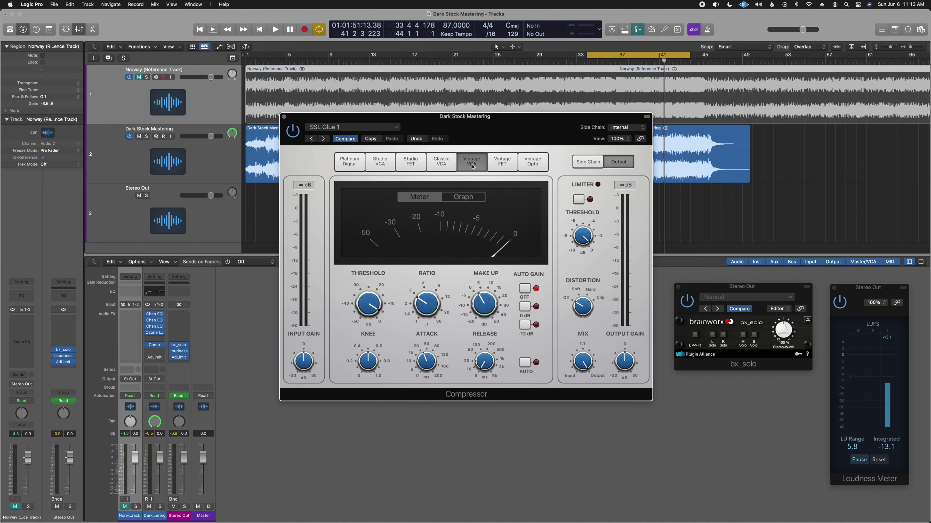
Set the Compressor's threshold to -11.5 dB during playback and compare the plug-in on and off.
{"action": "mouse_move", "coordinate": [423, 359]}
{"action": "mouse_move", "coordinate": [499, 363]}
{"action": "mouse_move", "coordinate": [611, 375]}
{"action": "mouse_move", "coordinate": [368, 302]}
{"action": "key", "text": "space"}
{"action": "left_click_drag", "start_coordinate": [370, 303], "coordinate": [374, 298]}
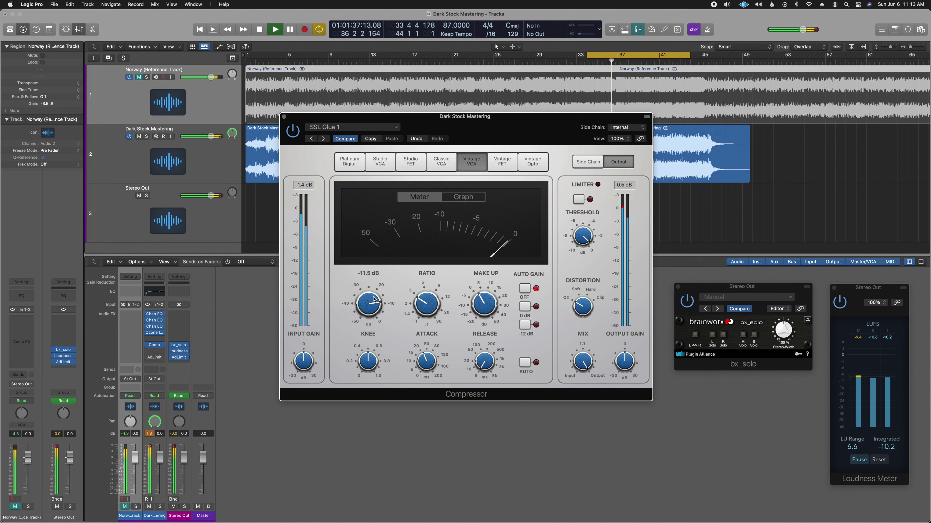
{"action": "left_click", "coordinate": [294, 135]}
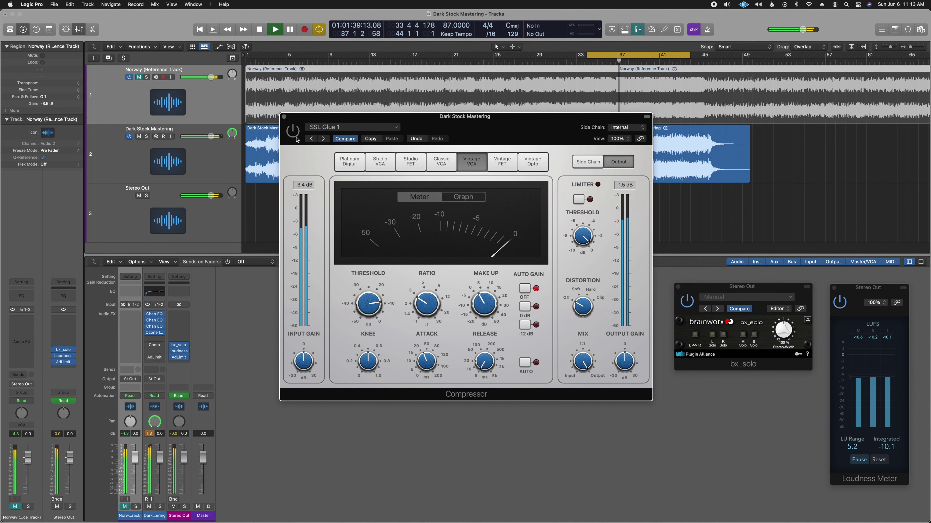
{"action": "left_click", "coordinate": [295, 134]}
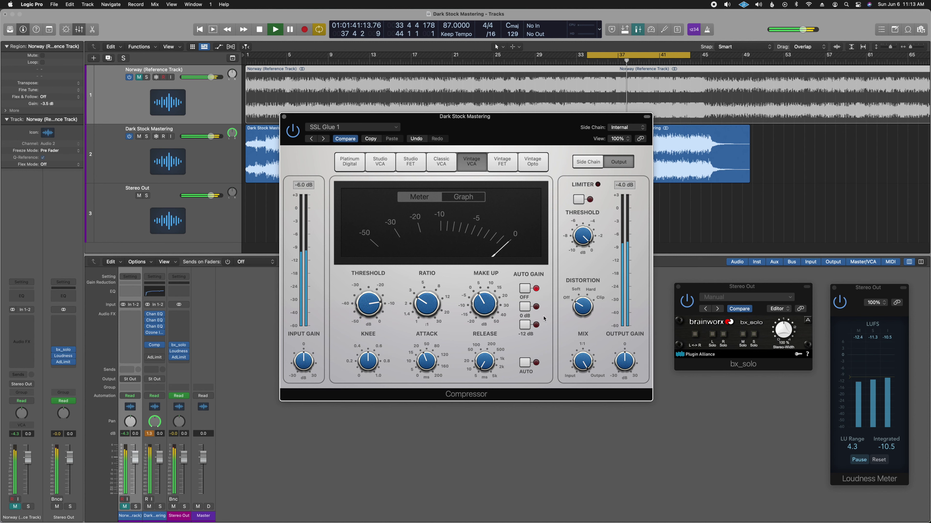
Lower the Compressor's output gain to -1.5 dB and further to -2.0 dB, comparing it with the bypassed level, and stop playback.
{"action": "left_click_drag", "start_coordinate": [626, 360], "coordinate": [626, 364]}
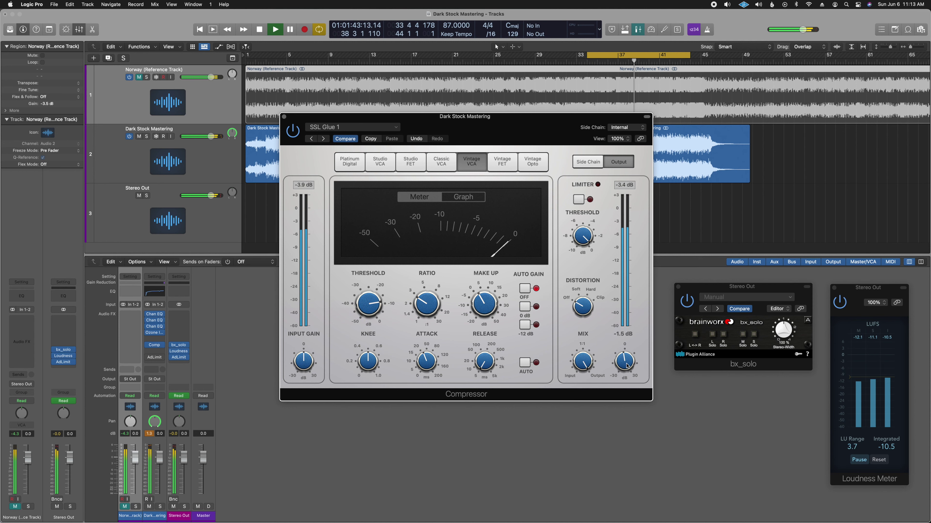
{"action": "left_click", "coordinate": [294, 134]}
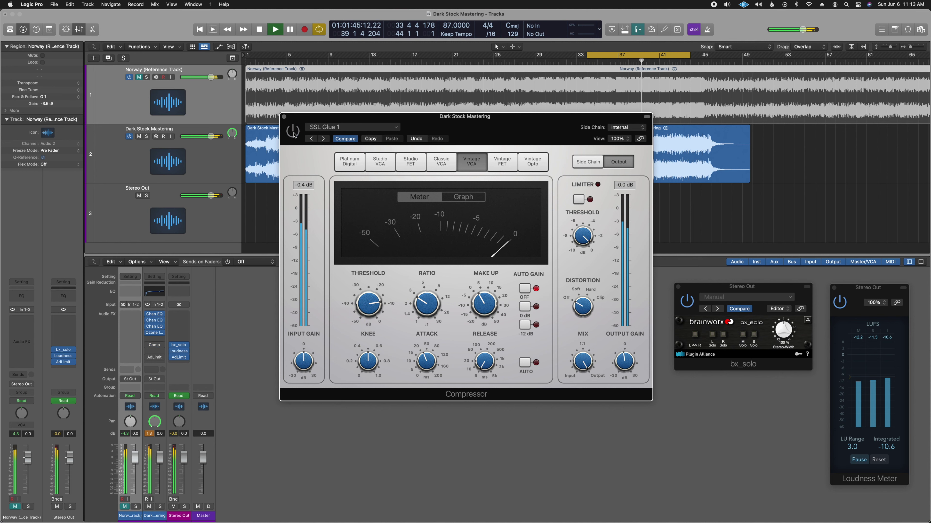
{"action": "left_click", "coordinate": [294, 133]}
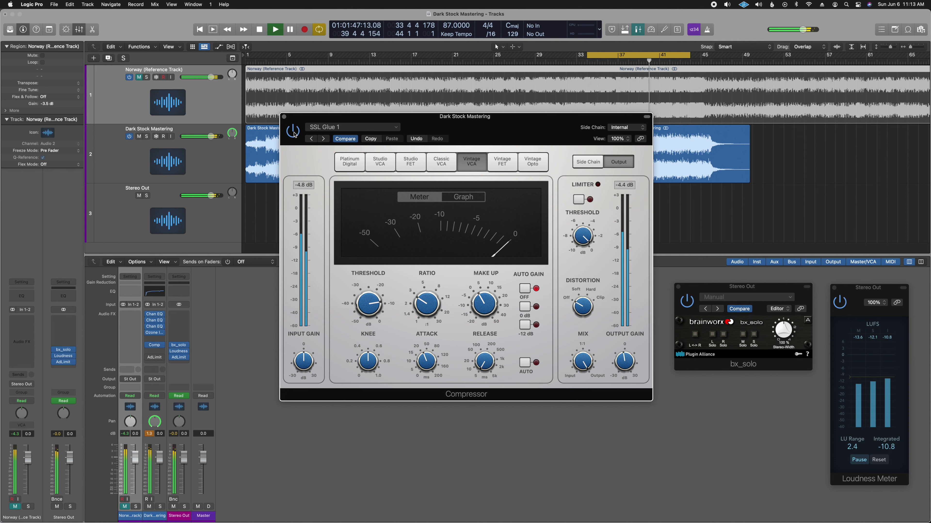
{"action": "left_click_drag", "start_coordinate": [627, 362], "coordinate": [627, 364]}
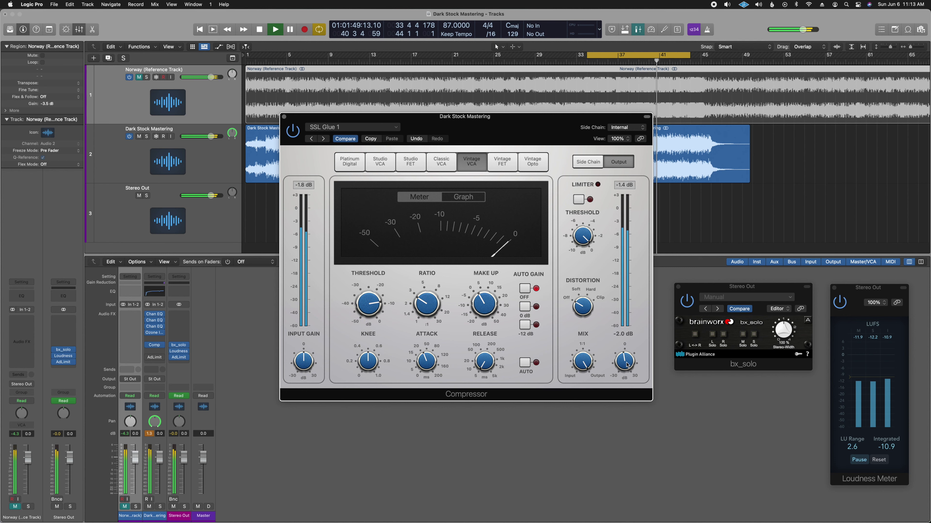
{"action": "left_click", "coordinate": [293, 133]}
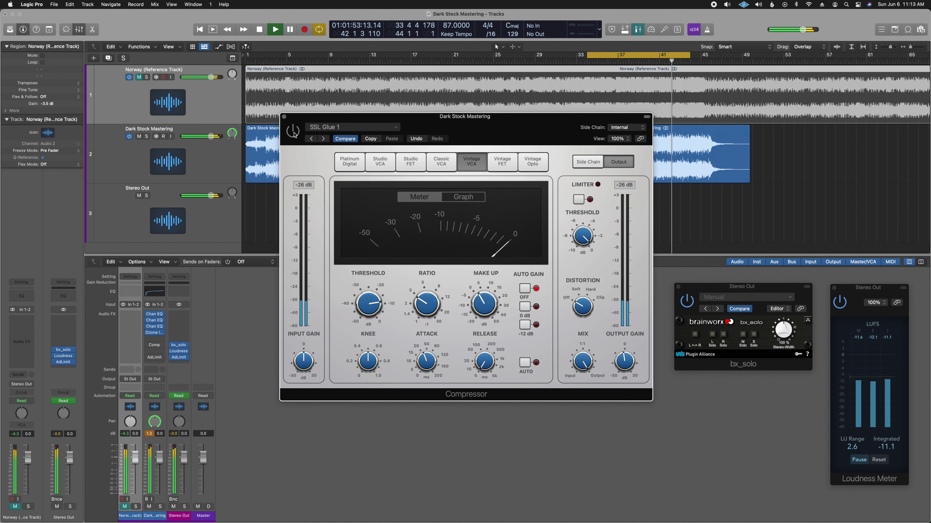
{"action": "left_click", "coordinate": [294, 134]}
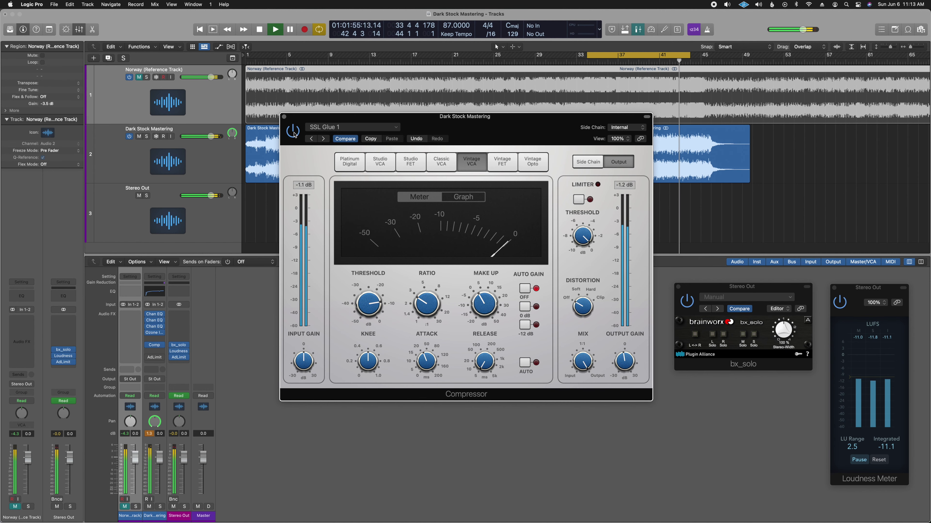
{"action": "key", "text": "space"}
Close the Compressor's window and remove the plug-in from Dark Stock Mastering.
{"action": "left_click_drag", "start_coordinate": [457, 125], "coordinate": [448, 152]}
{"action": "left_click", "coordinate": [283, 160]}
{"action": "left_click", "coordinate": [284, 160]}
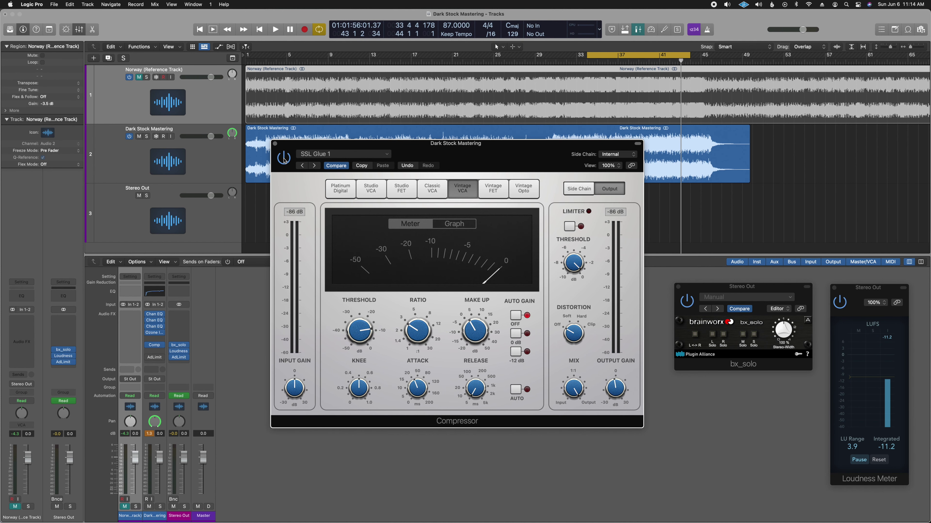
{"action": "left_click", "coordinate": [284, 160]}
{"action": "left_click", "coordinate": [284, 160]}
{"action": "left_click_drag", "start_coordinate": [395, 144], "coordinate": [404, 145]}
{"action": "left_click", "coordinate": [284, 145]}
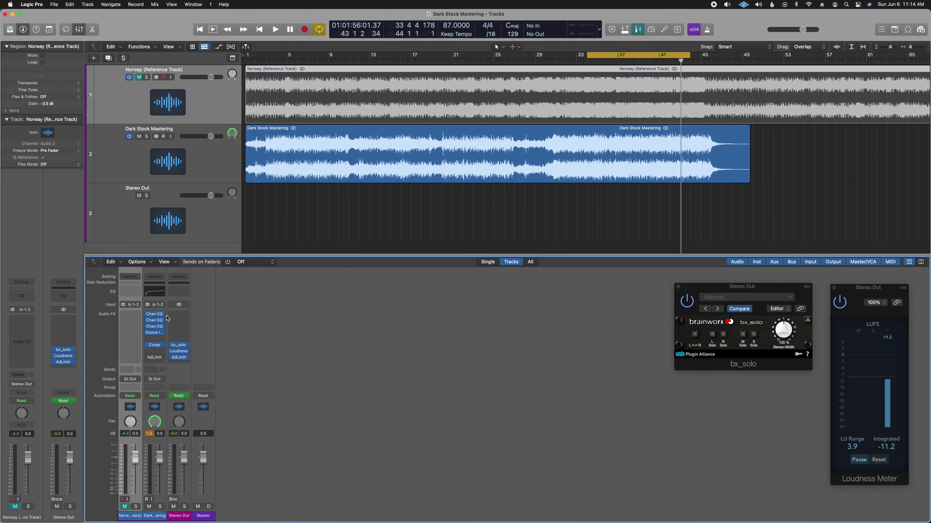
{"action": "left_click", "coordinate": [163, 345]}
{"action": "left_click", "coordinate": [175, 271]}
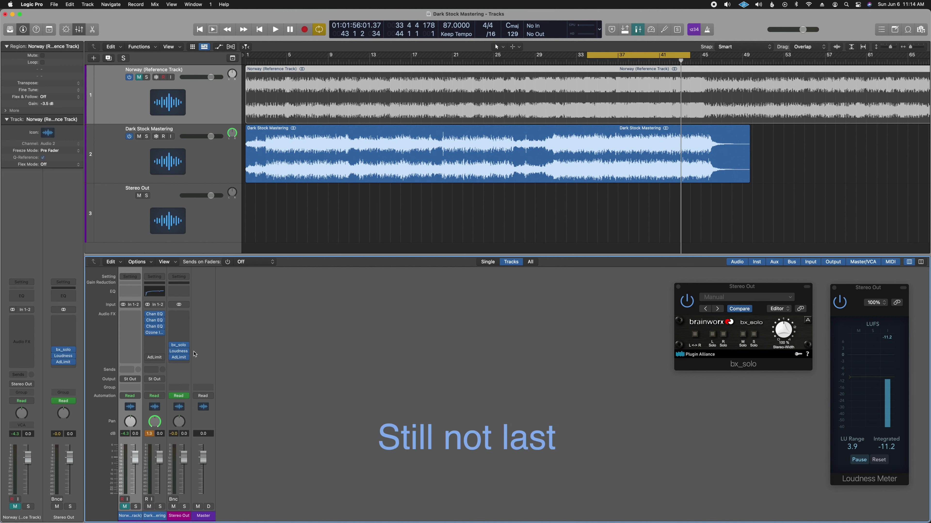
Open the Adaptive Limiter on Dark Stock Mastering, enable it and set its output ceiling to -1.0 dB.
{"action": "left_click", "coordinate": [156, 360]}
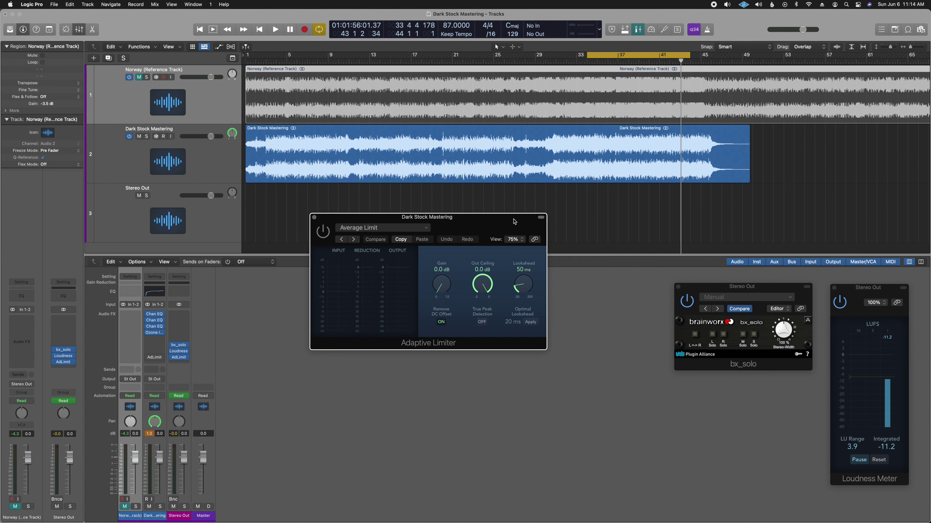
{"action": "left_click_drag", "start_coordinate": [479, 231], "coordinate": [482, 229]}
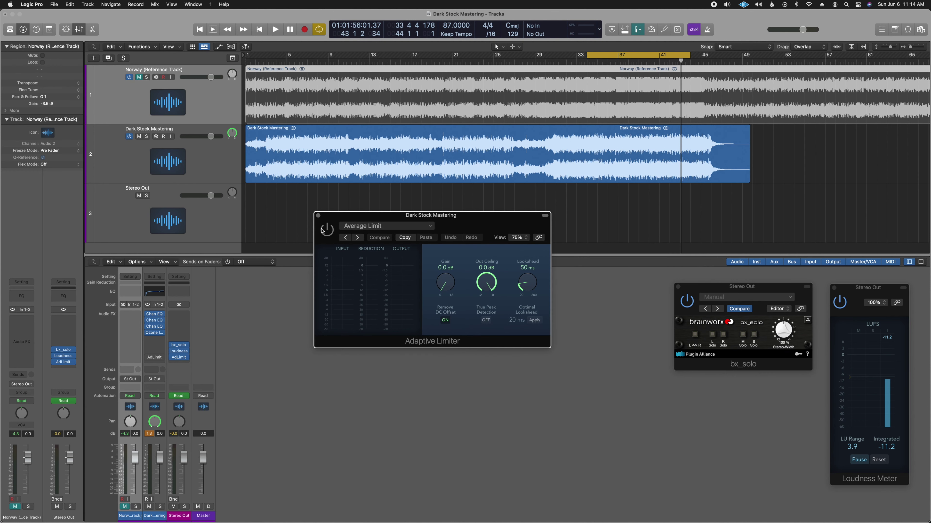
{"action": "left_click_drag", "start_coordinate": [488, 282], "coordinate": [487, 327]}
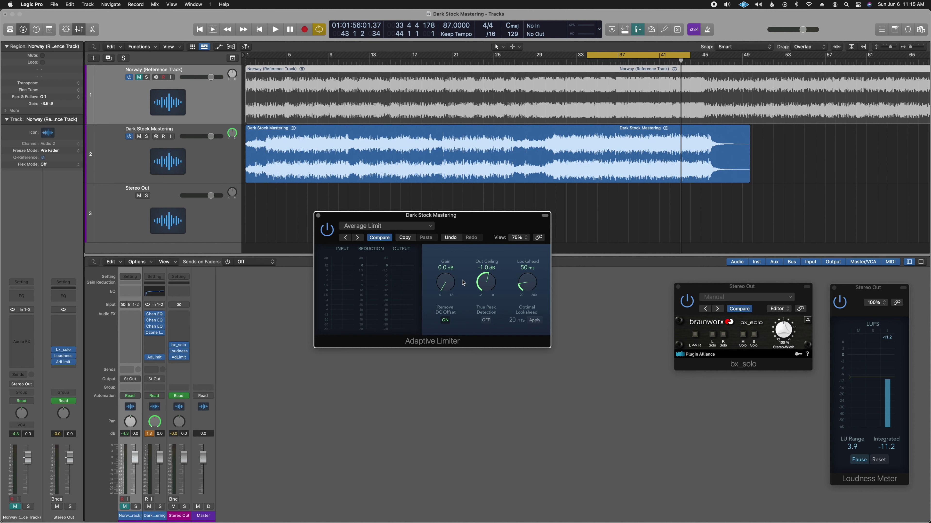
{"action": "left_click", "coordinate": [850, 380]}
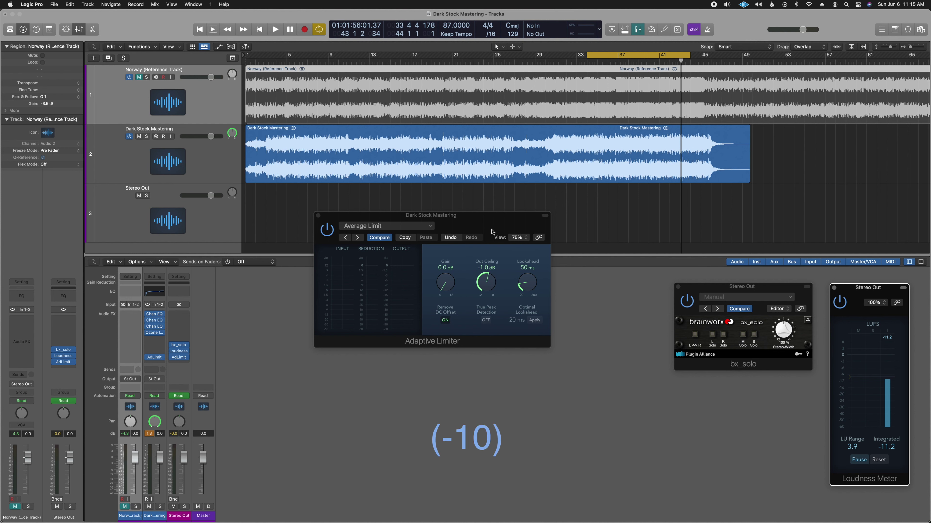
{"action": "left_click_drag", "start_coordinate": [472, 219], "coordinate": [478, 220]}
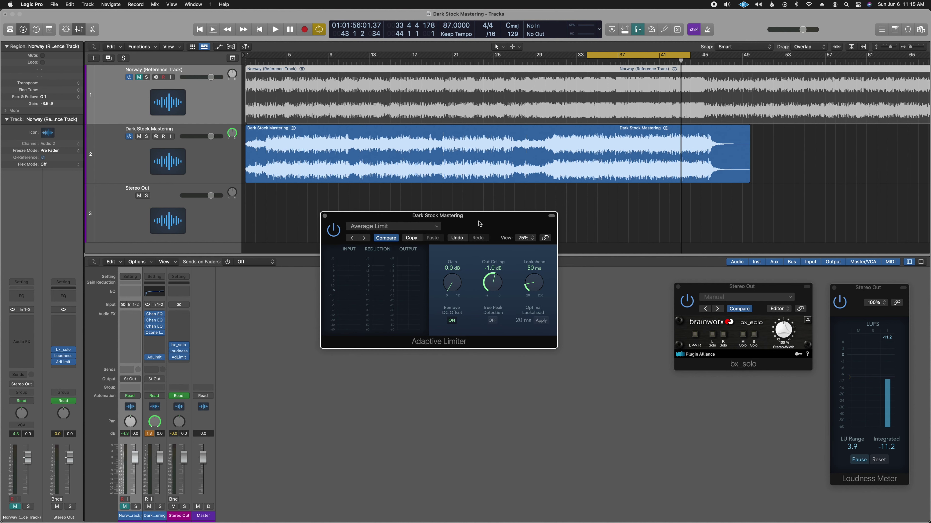
Mute the Master channel and raise the Adaptive Limiter's gain in stages to 7.0 dB during playback, checking the Loudness Meter.
{"action": "left_click", "coordinate": [198, 507]}
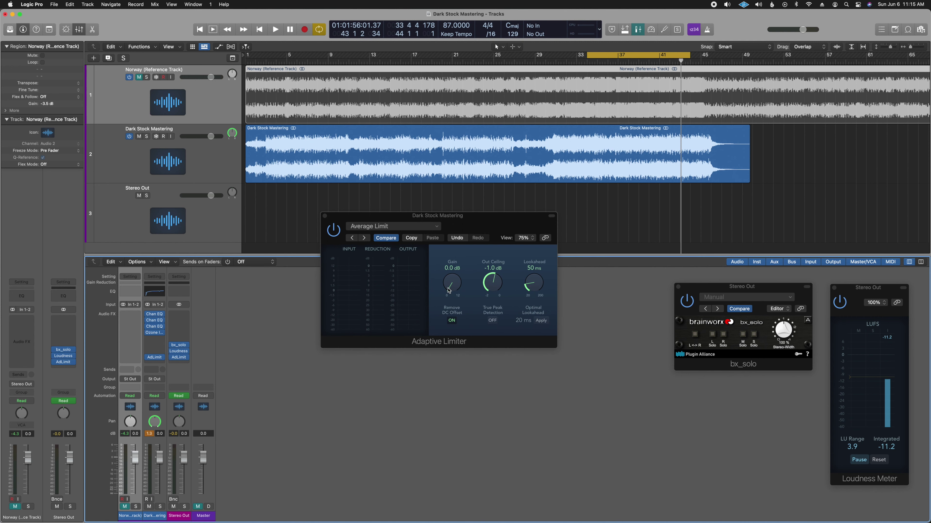
{"action": "key", "text": "space"}
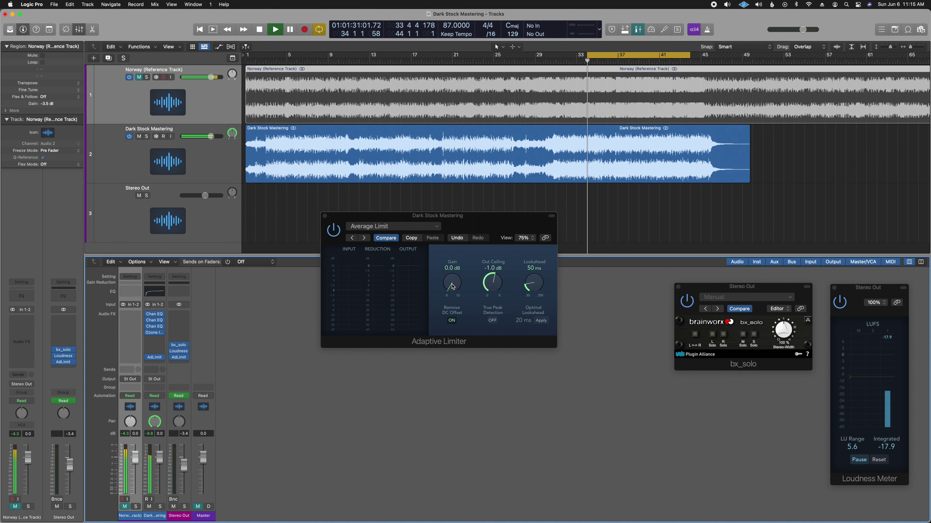
{"action": "left_click_drag", "start_coordinate": [453, 287], "coordinate": [453, 244]}
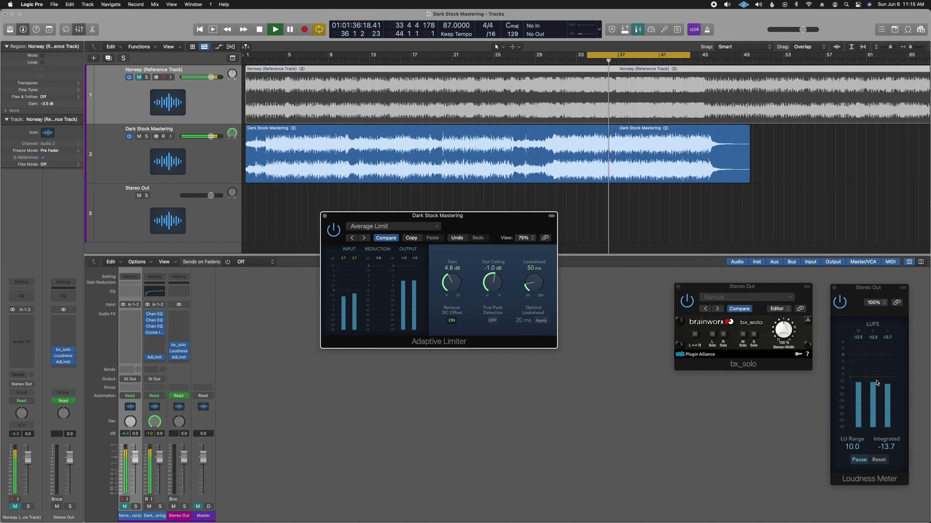
{"action": "left_click_drag", "start_coordinate": [455, 287], "coordinate": [455, 275]}
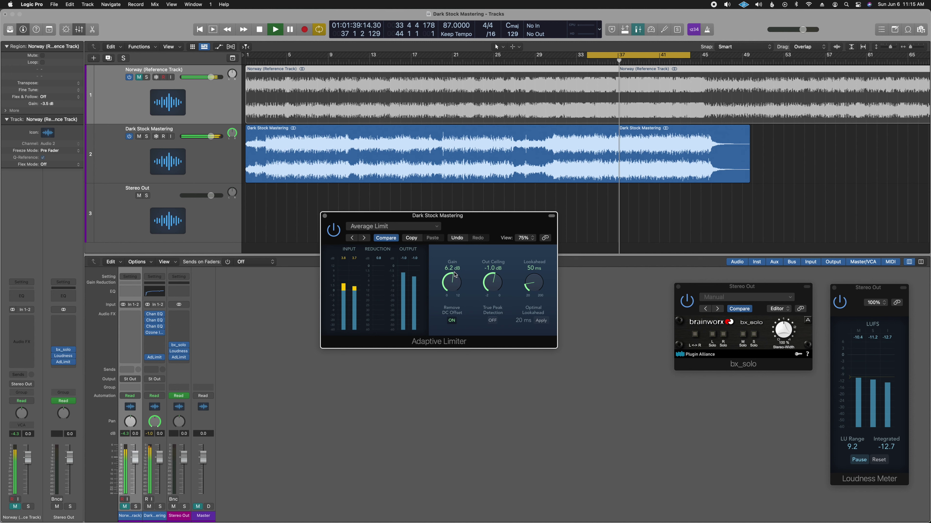
{"action": "left_click_drag", "start_coordinate": [453, 283], "coordinate": [454, 276]}
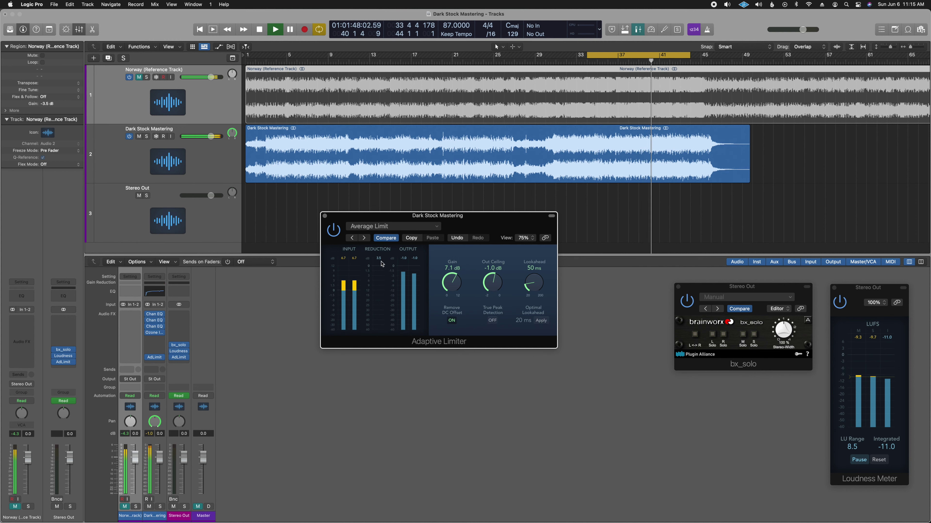
{"action": "left_click_drag", "start_coordinate": [454, 286], "coordinate": [454, 286]}
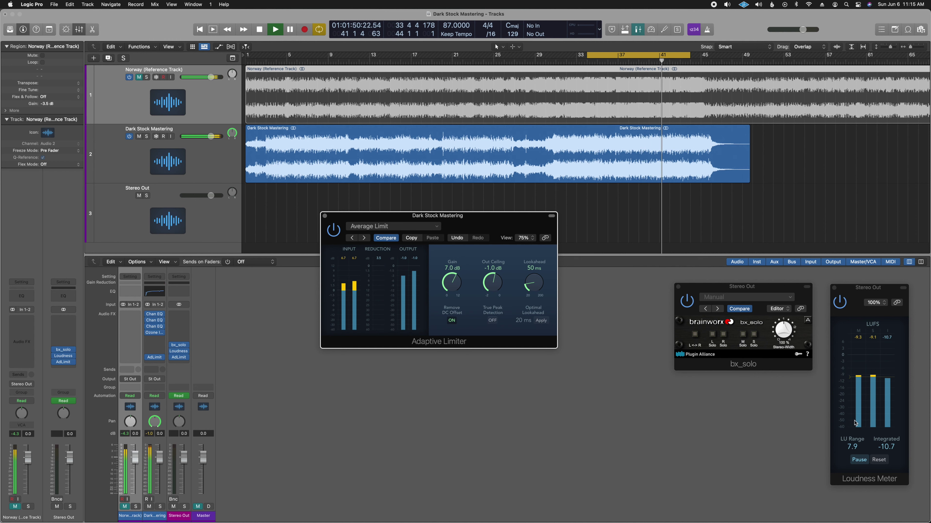
{"action": "left_click", "coordinate": [886, 342]}
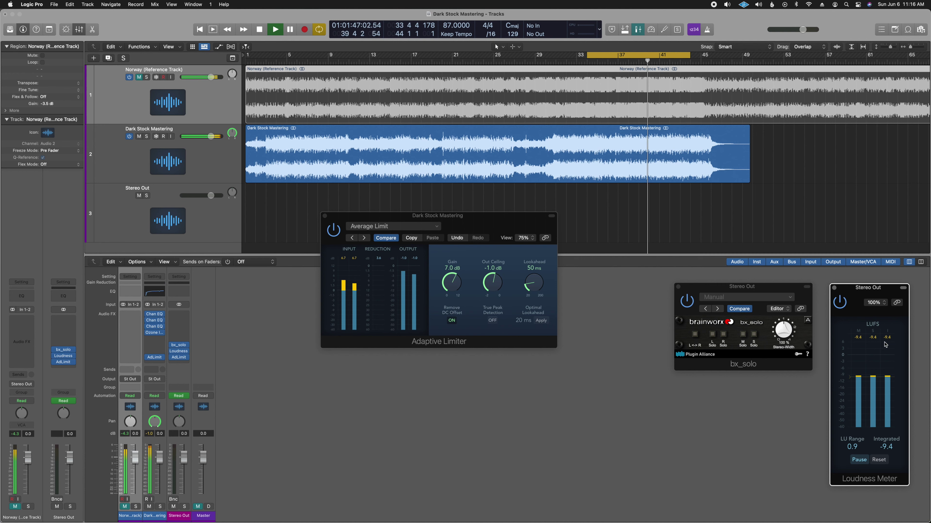
Push the Adaptive Limiter's gain to 9.7 dB for comparison, settle it at 6.4 dB, then stop playback and close the plug-in window.
{"action": "left_click_drag", "start_coordinate": [453, 285], "coordinate": [454, 269]}
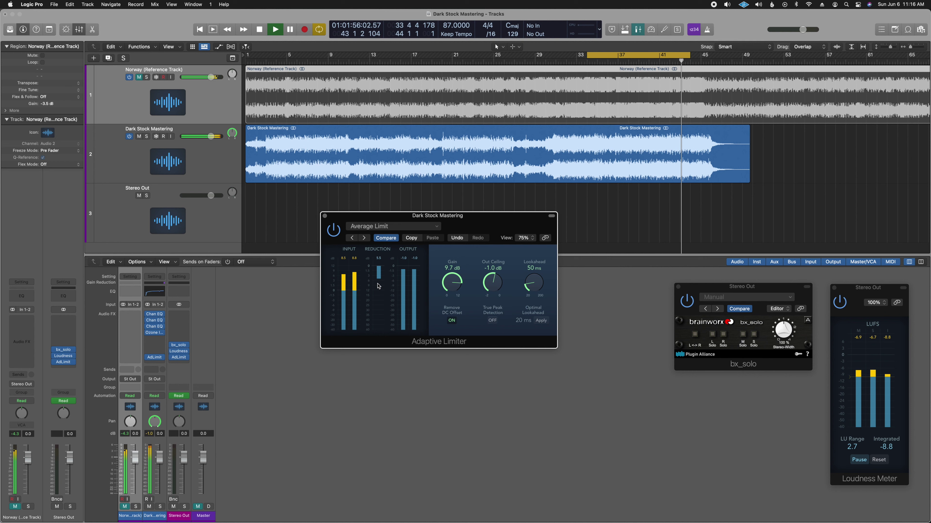
{"action": "left_click_drag", "start_coordinate": [451, 276], "coordinate": [452, 290]}
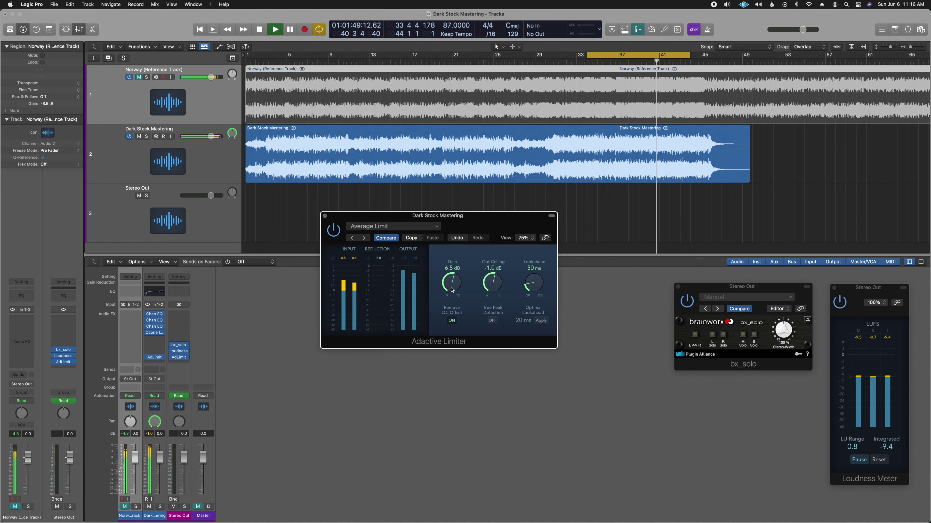
{"action": "left_click_drag", "start_coordinate": [453, 290], "coordinate": [453, 292]}
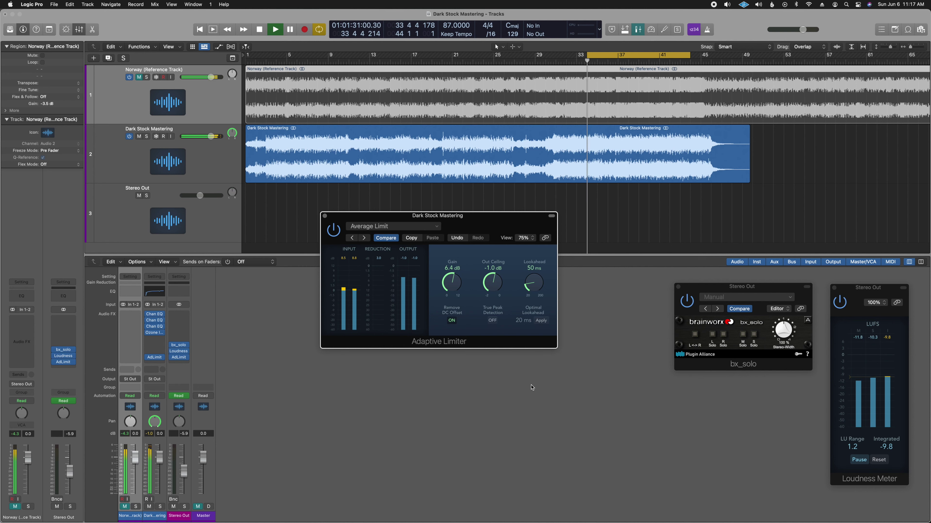
{"action": "key", "text": "space"}
{"action": "left_click", "coordinate": [325, 217]}
Show track automation and draw a volume fade-out at the end of Dark Stock Mastering, from 0.0 dB down to silence.
{"action": "left_click", "coordinate": [416, 320]}
{"action": "left_click", "coordinate": [480, 129]}
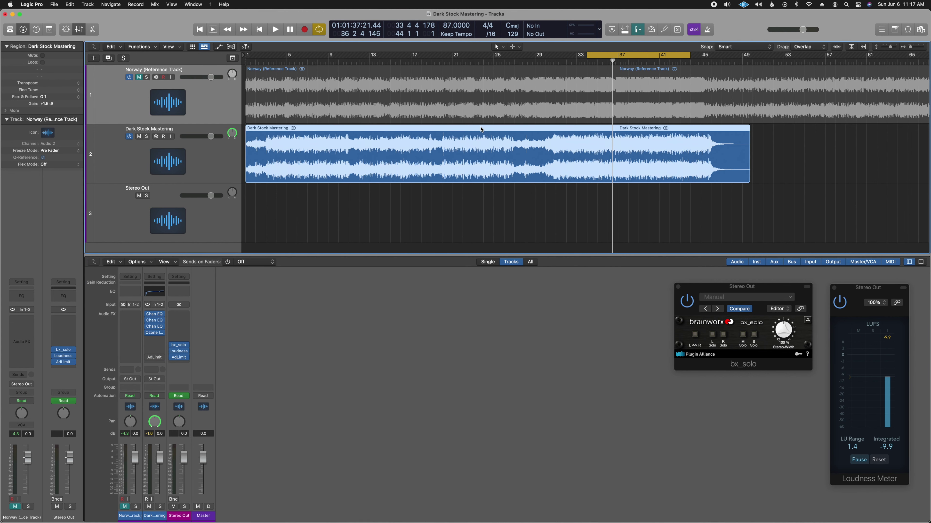
{"action": "key", "text": "a"}
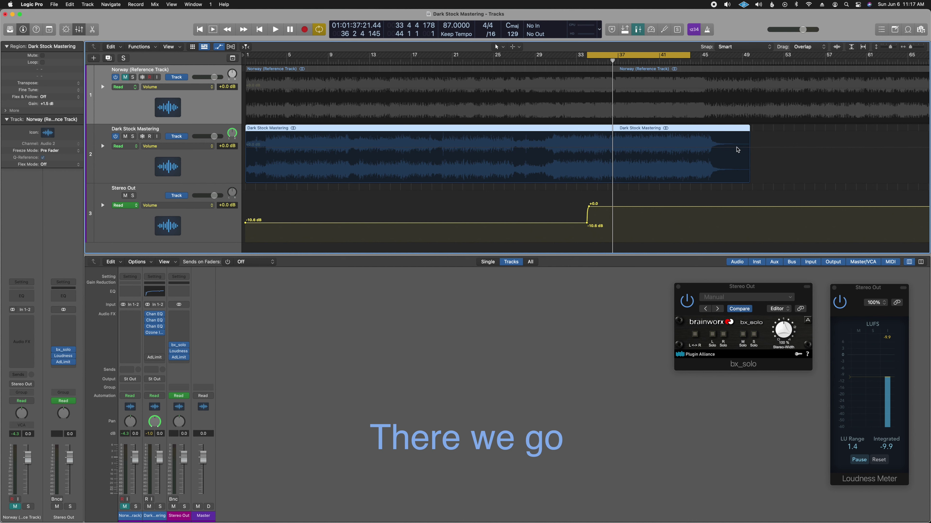
{"action": "left_click", "coordinate": [734, 145]}
{"action": "left_click", "coordinate": [736, 146]}
{"action": "left_click_drag", "start_coordinate": [744, 147], "coordinate": [740, 181]}
Extend the cycle range to cover the whole song, from bar 1 to bar 49.
{"action": "left_click_drag", "start_coordinate": [690, 55], "coordinate": [742, 55]}
{"action": "left_click_drag", "start_coordinate": [587, 55], "coordinate": [246, 72]}
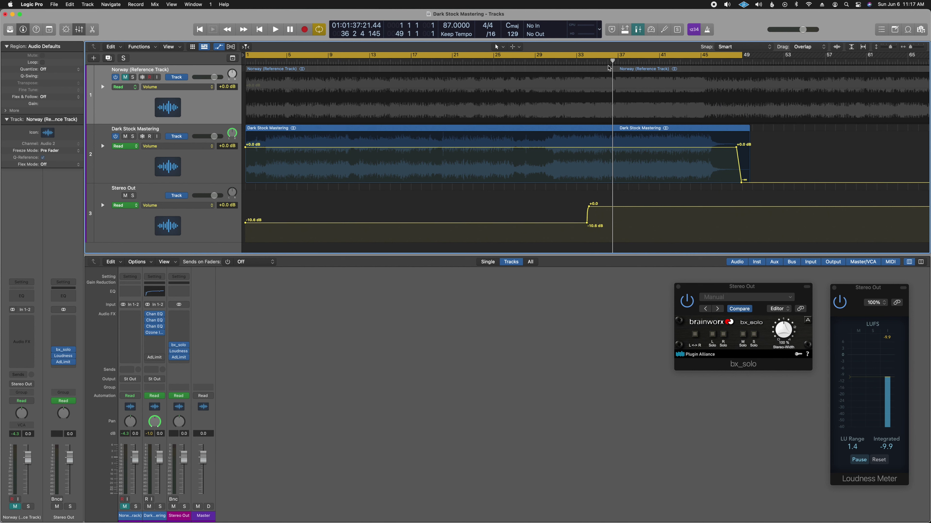
Open the project's bounce settings, review the PCM Wave resolution choices and cancel without bouncing.
{"action": "key", "text": "super+b"}
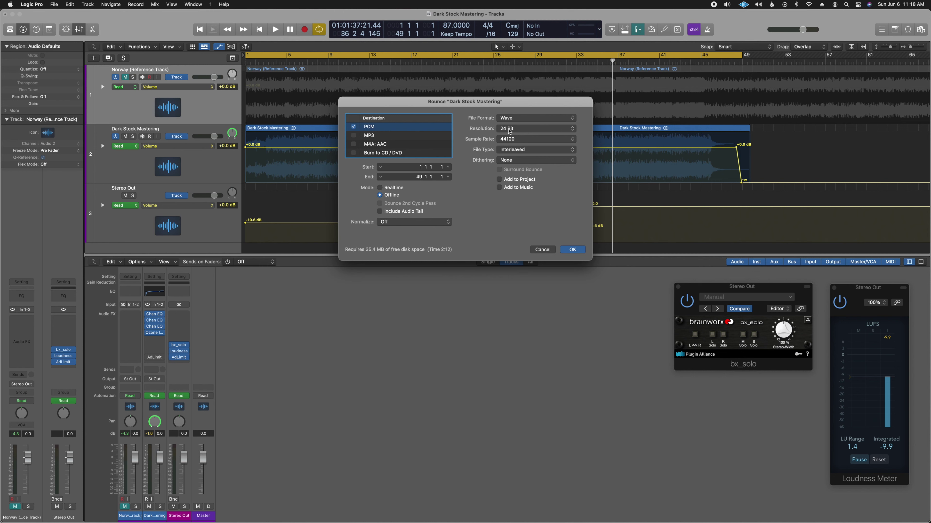
{"action": "left_click", "coordinate": [509, 131]}
{"action": "left_click", "coordinate": [509, 131]}
{"action": "left_click", "coordinate": [543, 249]}
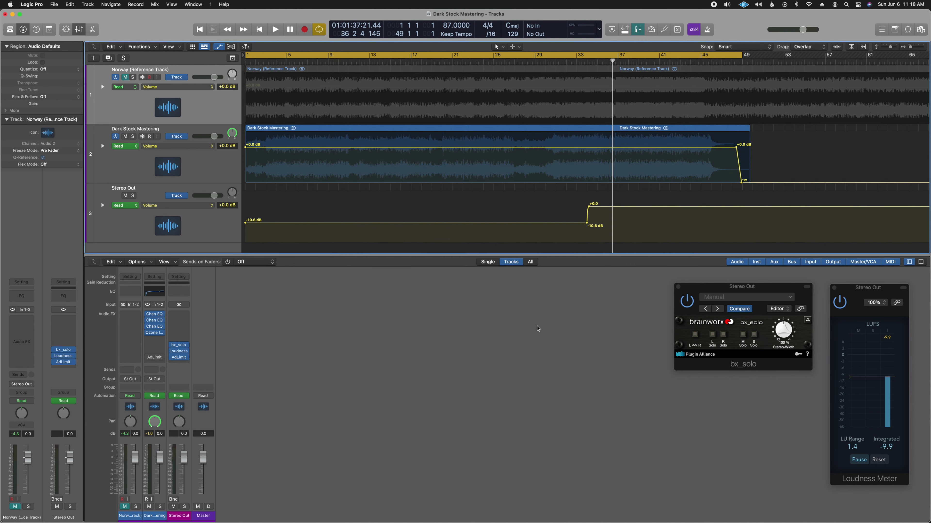